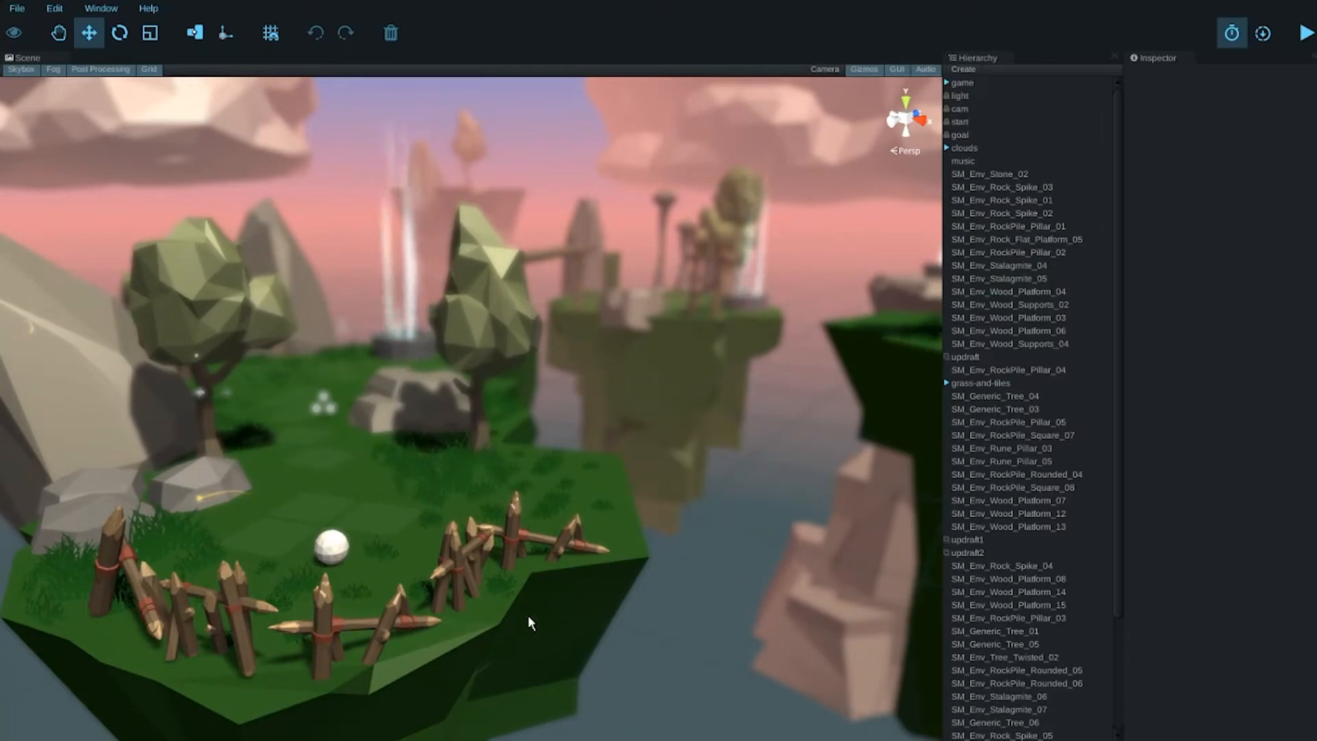
Step: Turn off the skybox, fog, post-processing and grid display in the scene view and look around the island
right_click_drag(555, 596, 568, 566)
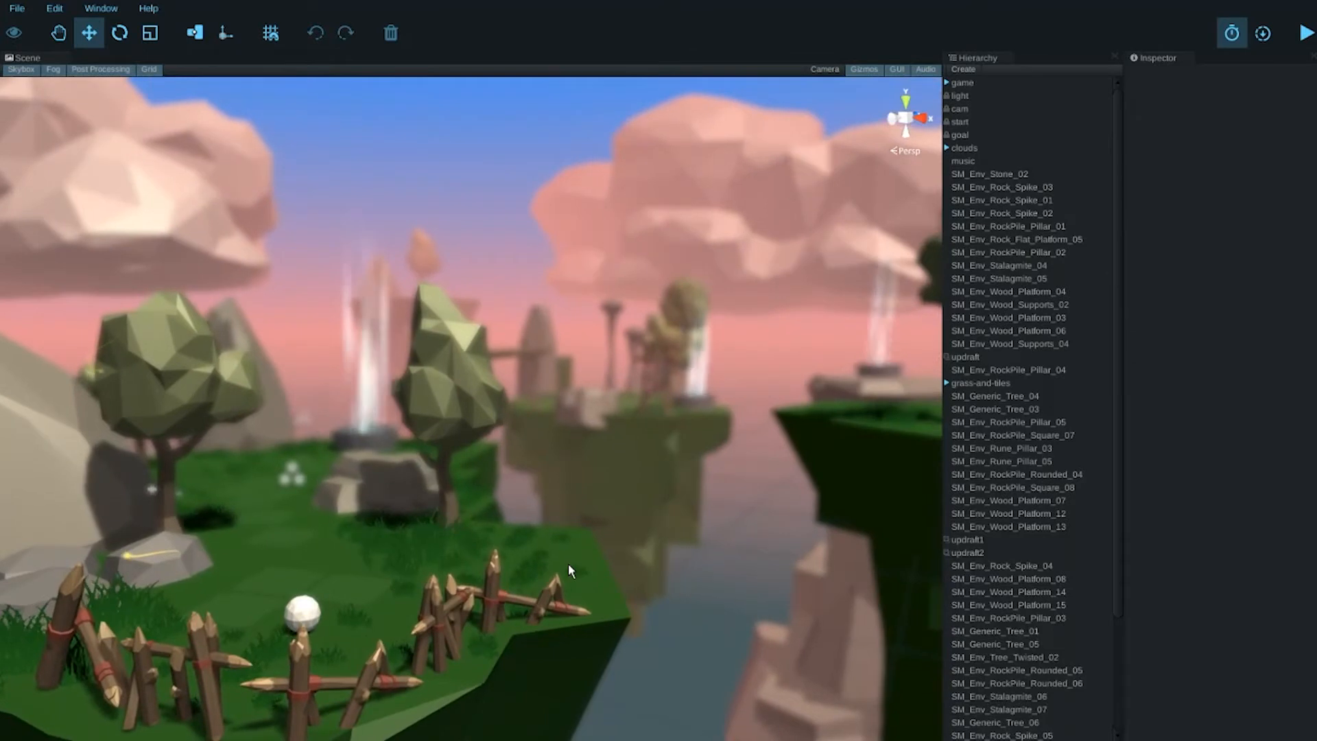
left_click(21, 69)
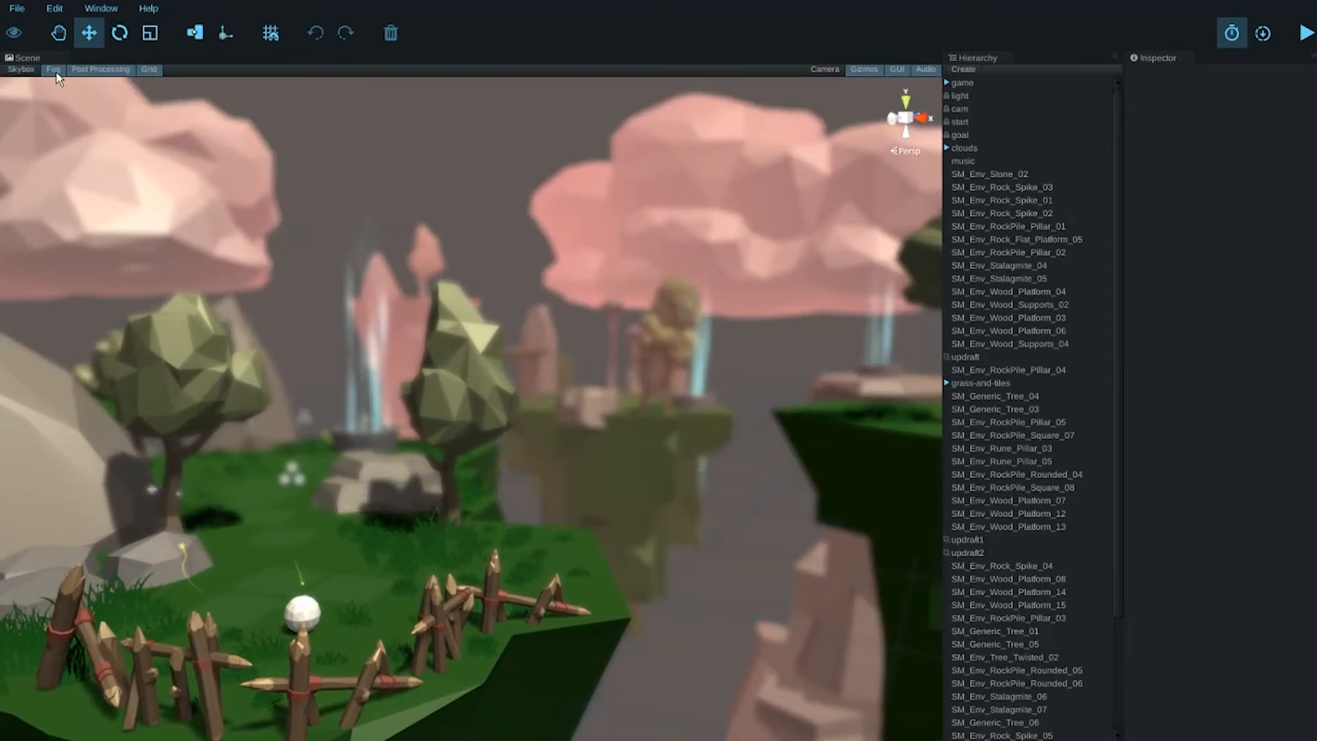
left_click(55, 71)
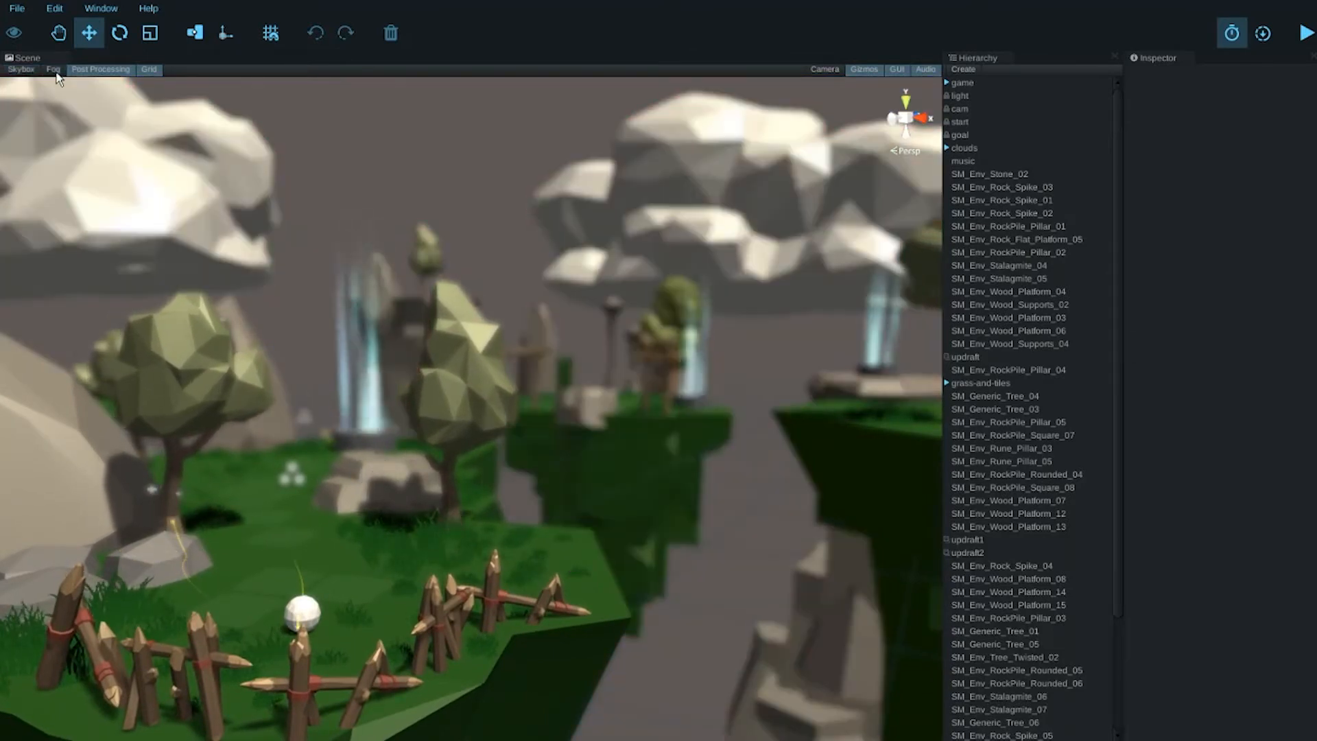
left_click(99, 71)
left_click(149, 69)
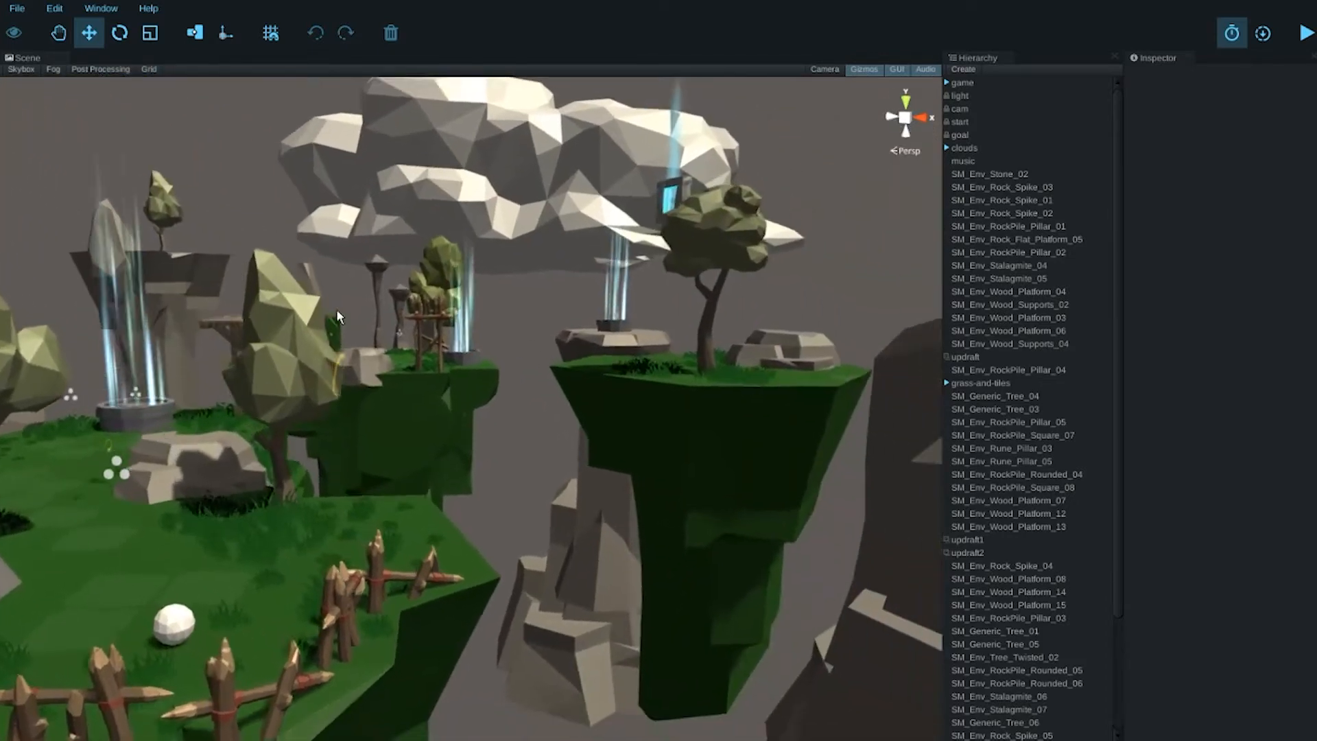
left_click_drag(337, 311, 220, 299, "alt")
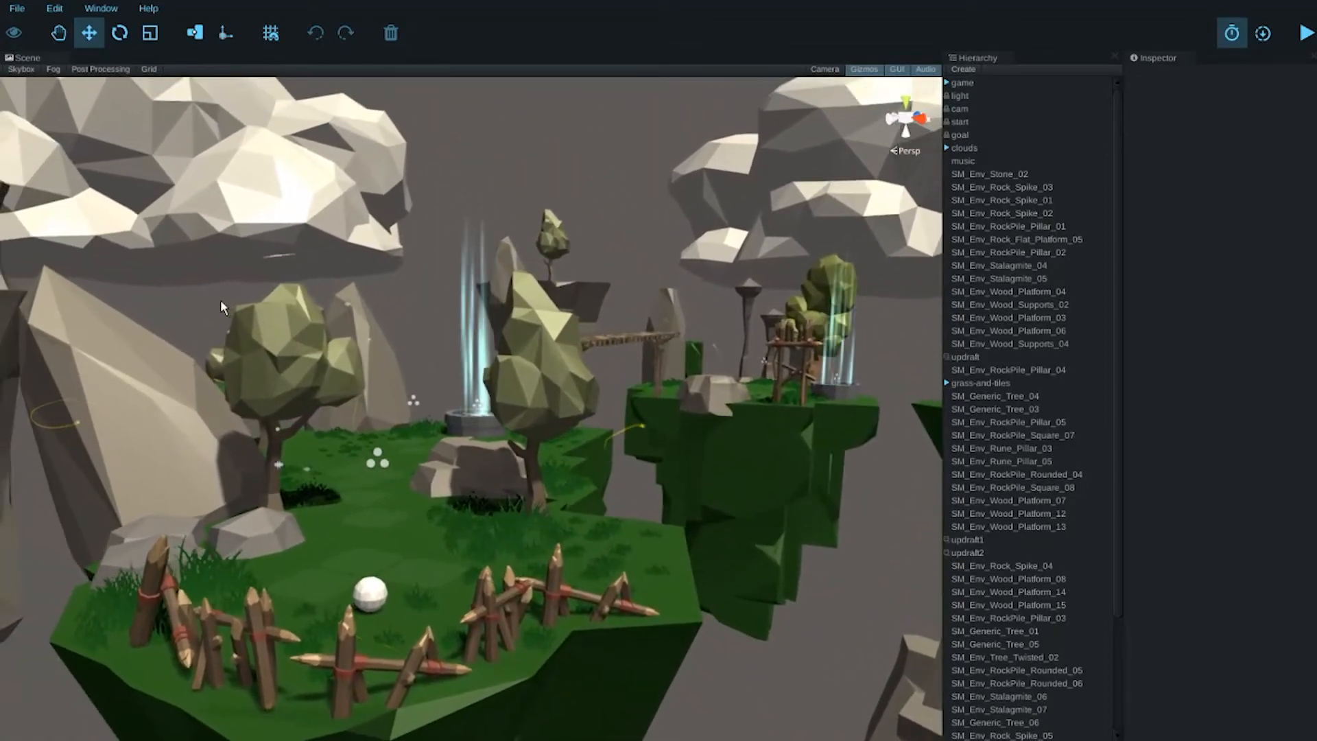
Step: Turn post-processing, fog and the skybox back on in the scene view, leaving the grid off
left_click(111, 70)
left_click(54, 71)
left_click(28, 71)
left_click_drag(375, 397, 362, 424, "alt")
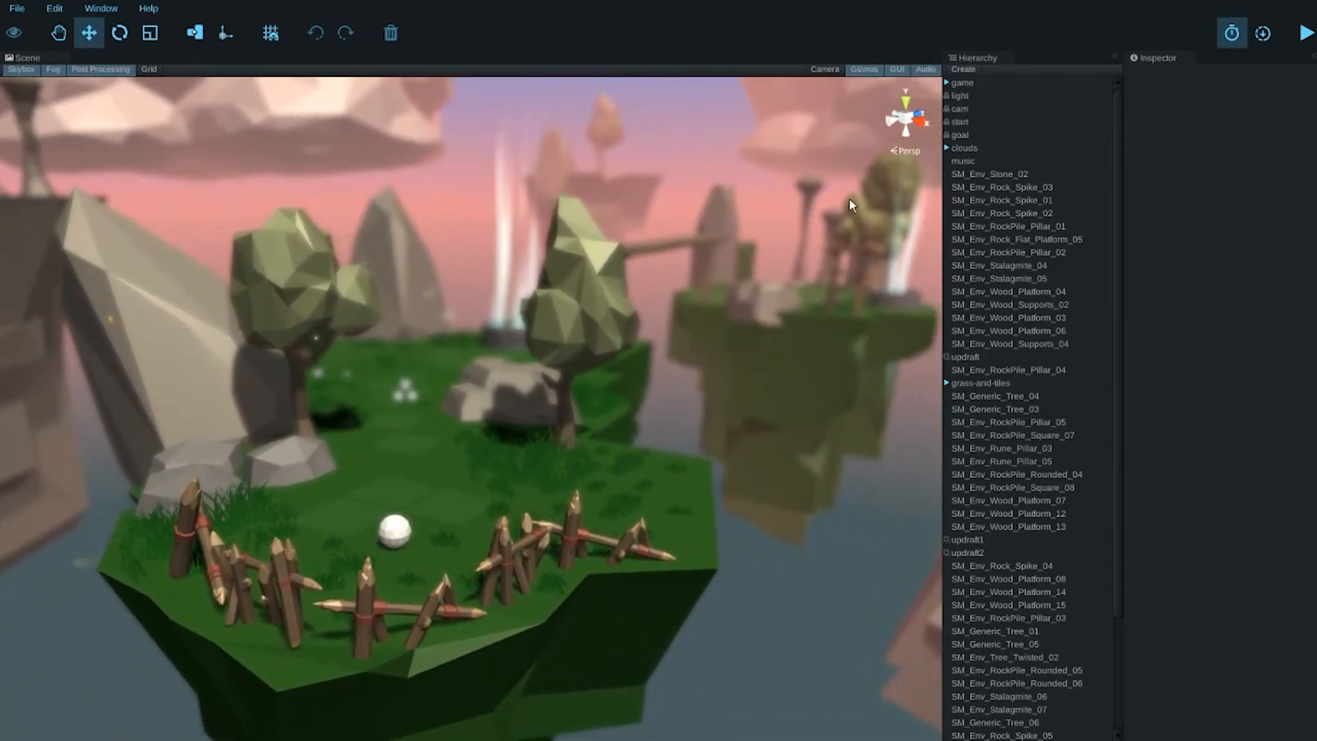
Step: Rotate the scene's directional light about its vertical axis to a Y rotation of about 282
left_click(961, 96)
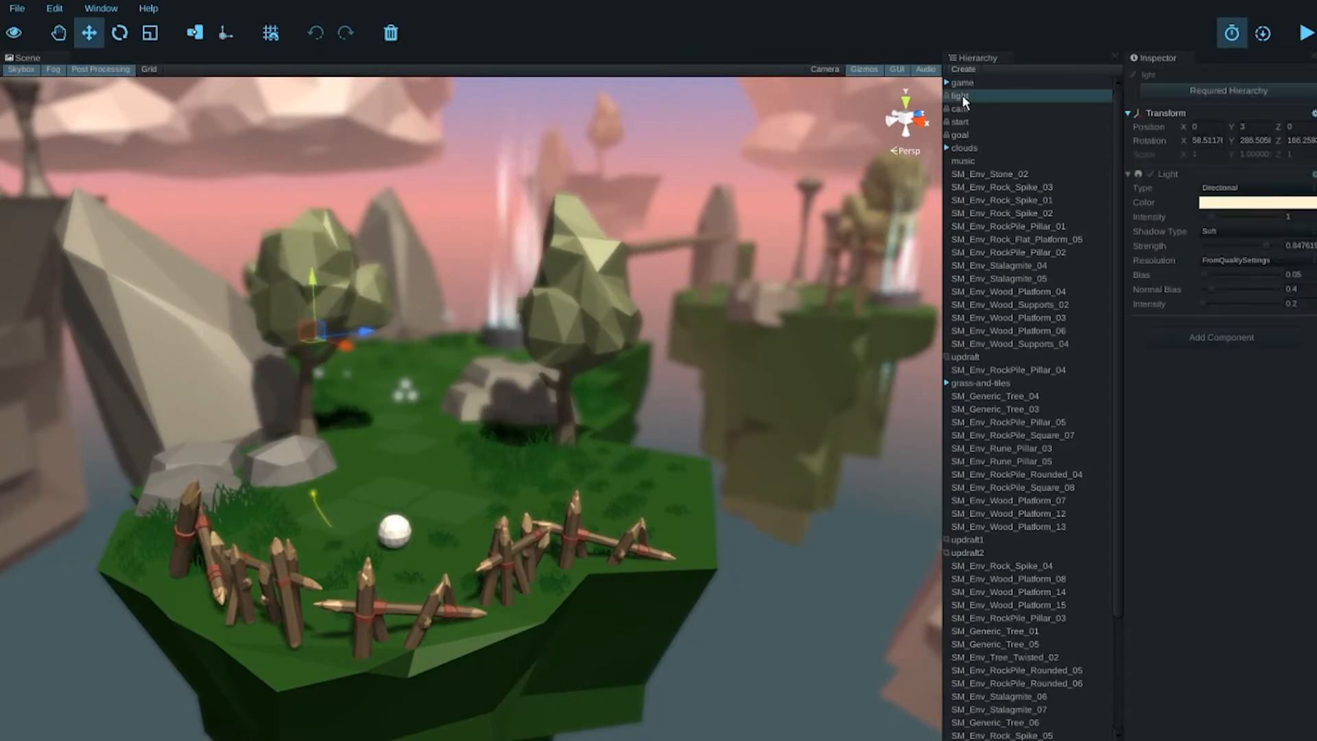
left_click_drag(526, 437, 501, 469, "alt")
middle_click_drag(502, 470, 415, 581)
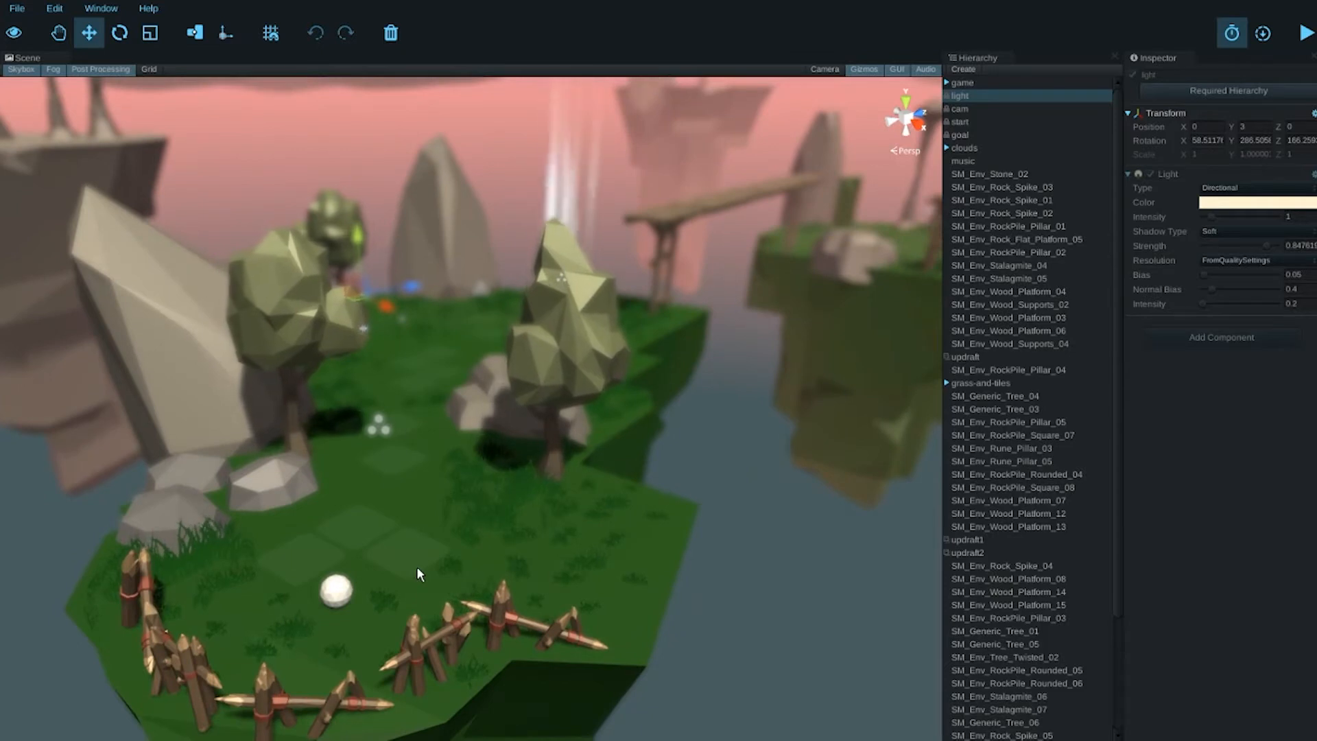
left_click(119, 34)
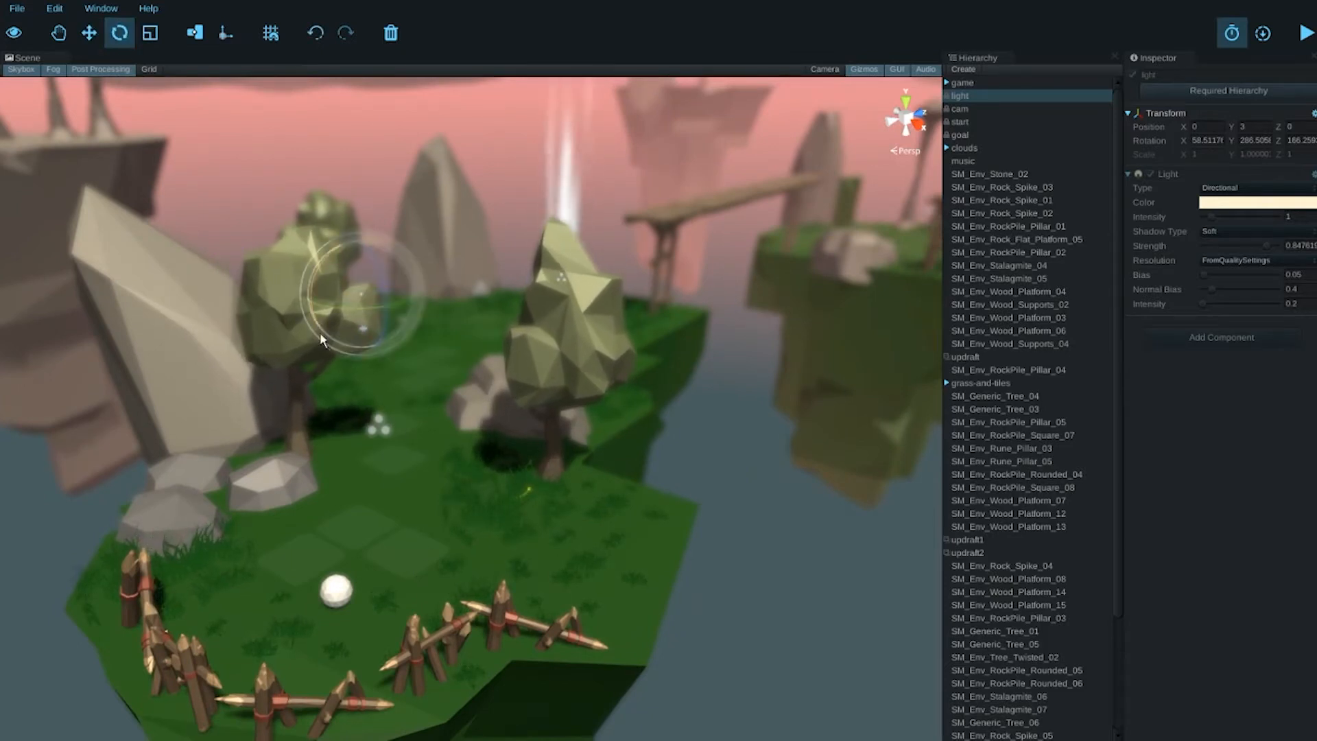
mouse_move(350, 311)
left_mouse_down()
mouse_move(599, 315)
mouse_move(236, 288)
mouse_move(671, 306)
mouse_move(361, 312)
left_mouse_up()
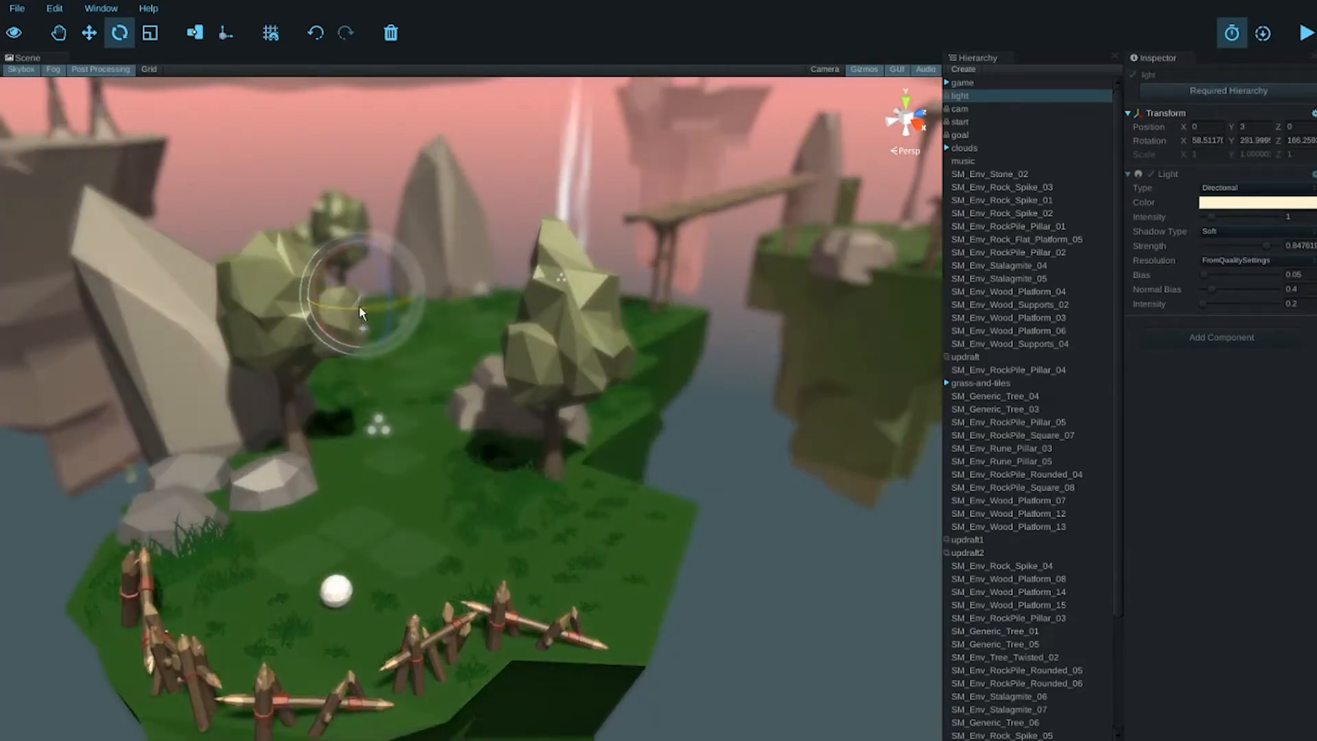
Step: Try a strong red as the directional light's color
left_click(1258, 202)
left_click(137, 146)
left_click(103, 172)
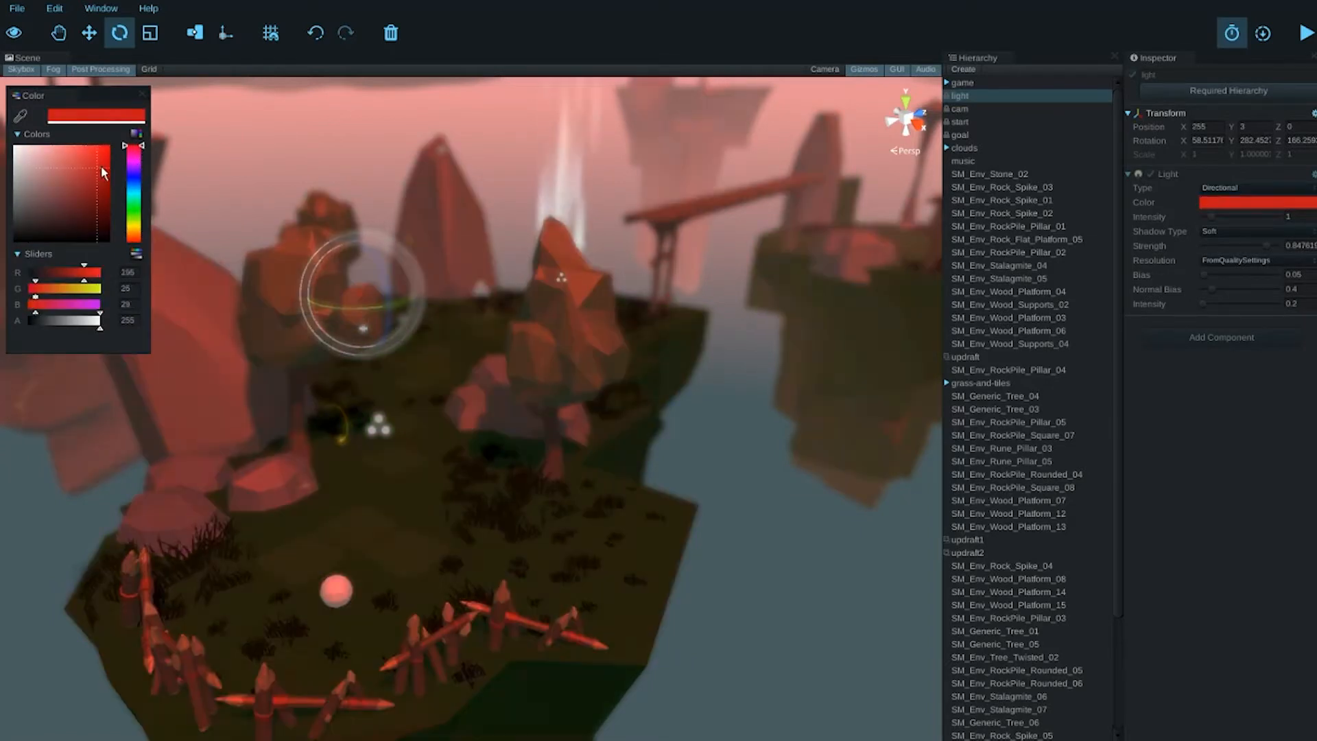
Step: Set the directional light's color to neutral grey (RGB 138, 138, 138) and its shadow strength to about 0.37
left_click_drag(55, 191, 12, 189)
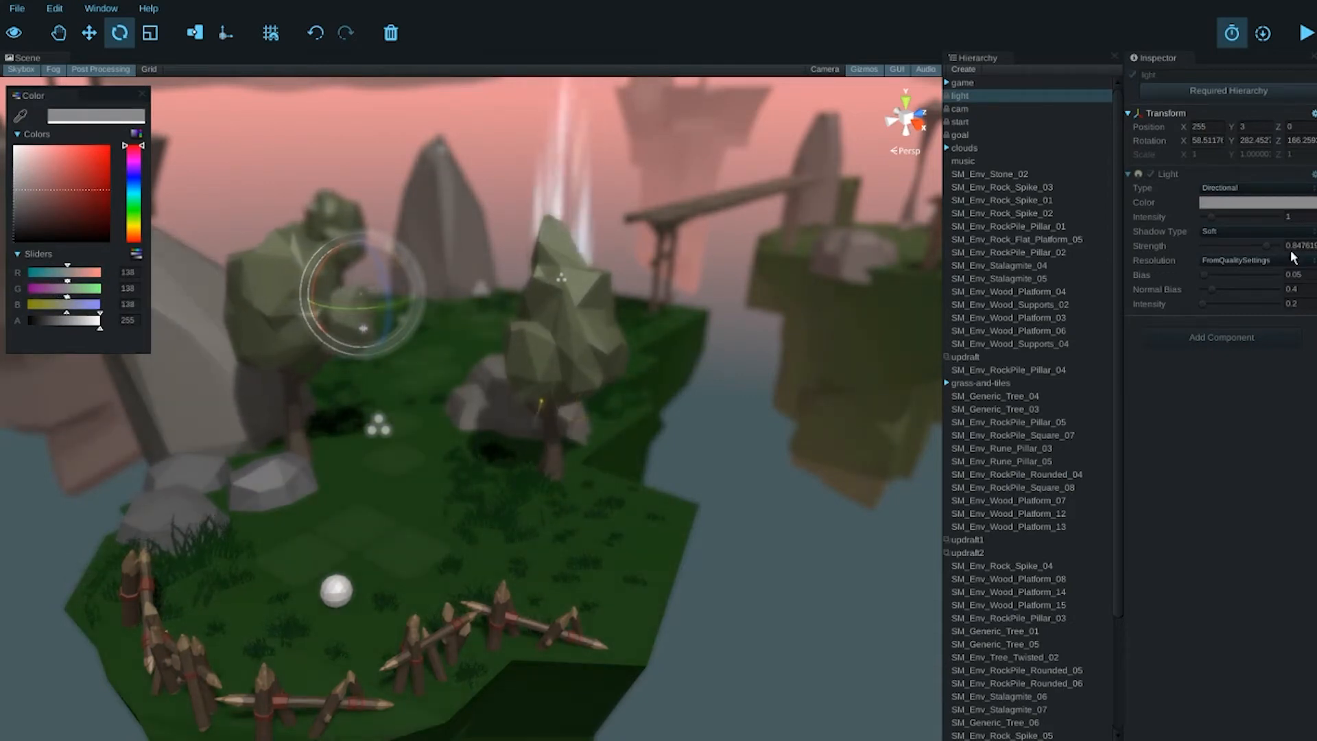
left_click_drag(1264, 244, 1228, 241)
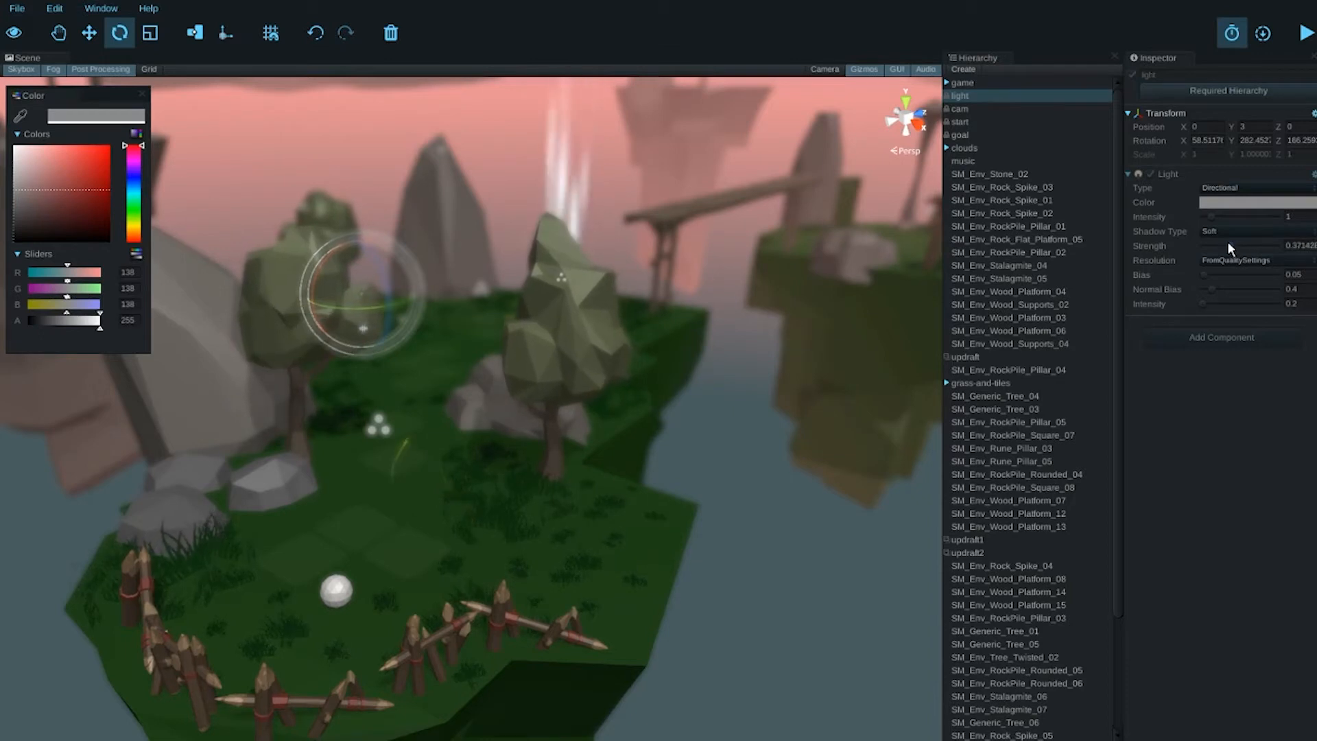
left_click(145, 97)
Step: In the Lighting settings, try an orange ambient color and settle on neutral grey (RGB 125, 125, 125)
left_click(100, 9)
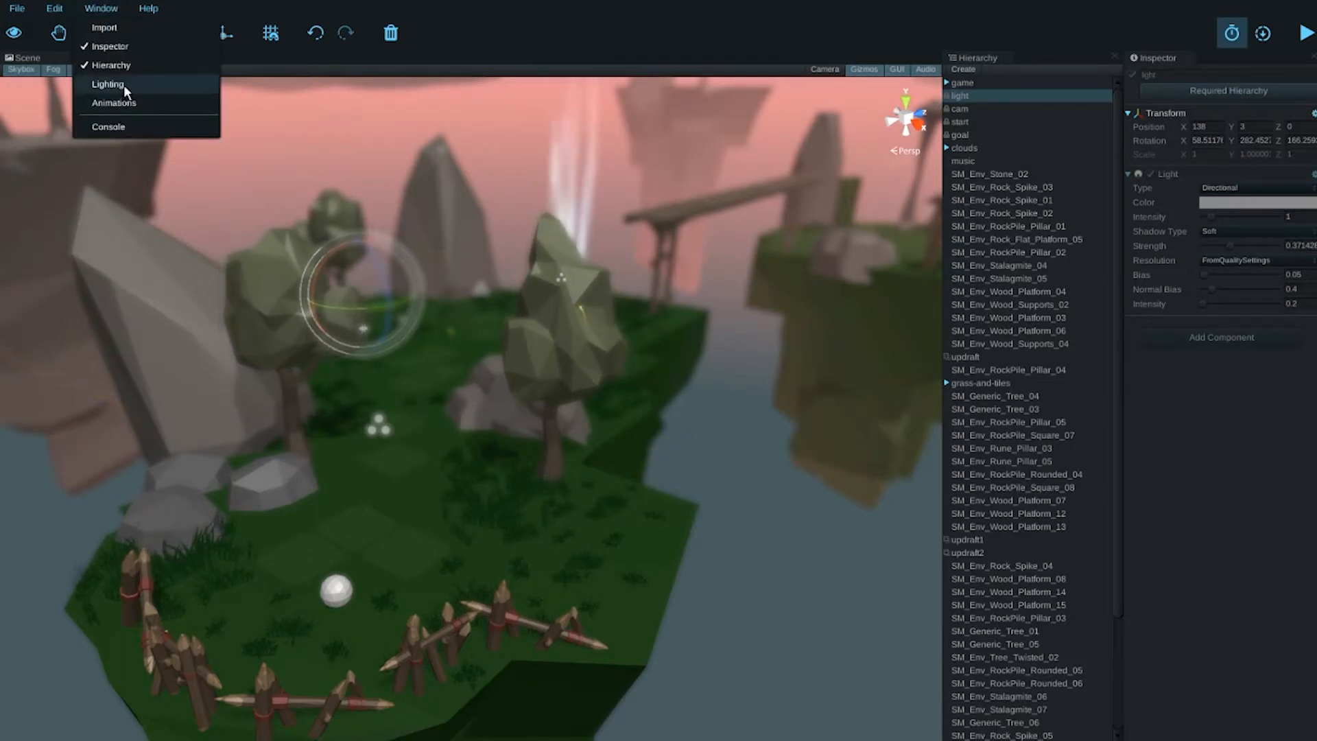
left_click(122, 84)
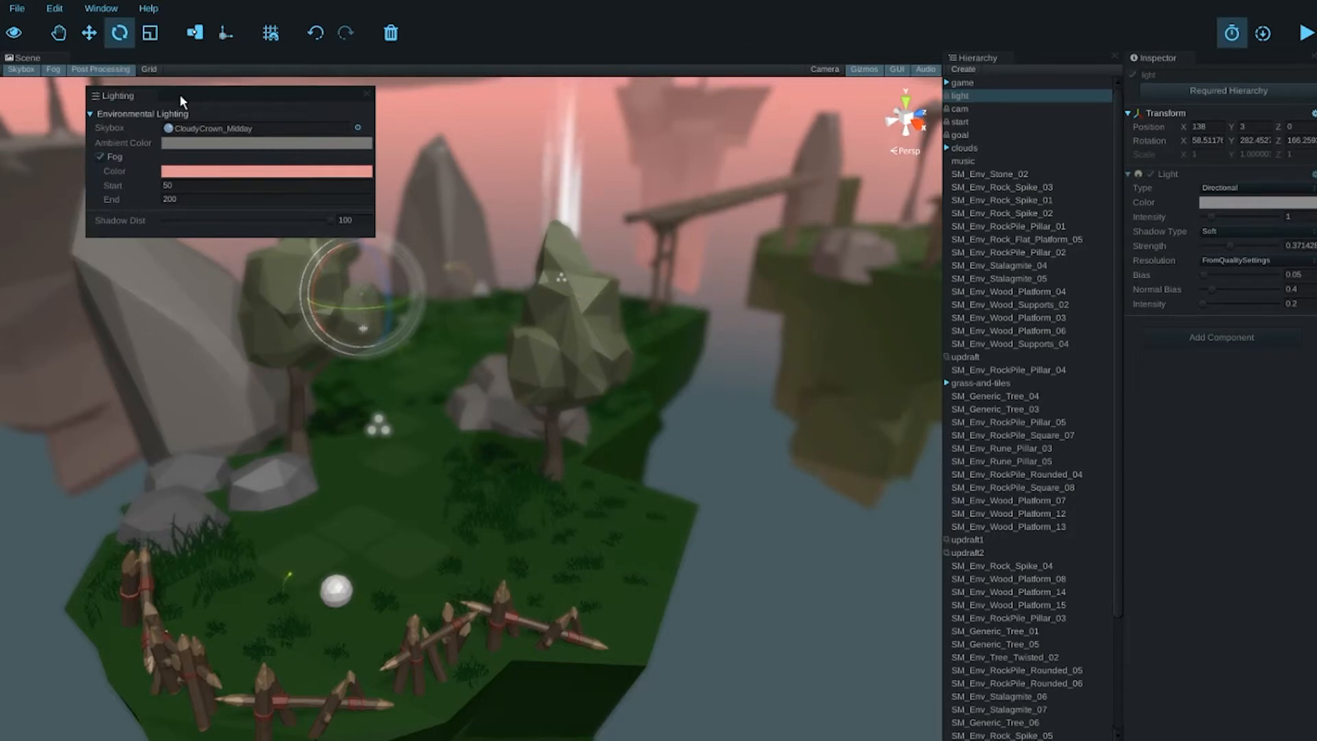
left_click_drag(198, 93, 613, 419)
left_click(627, 471)
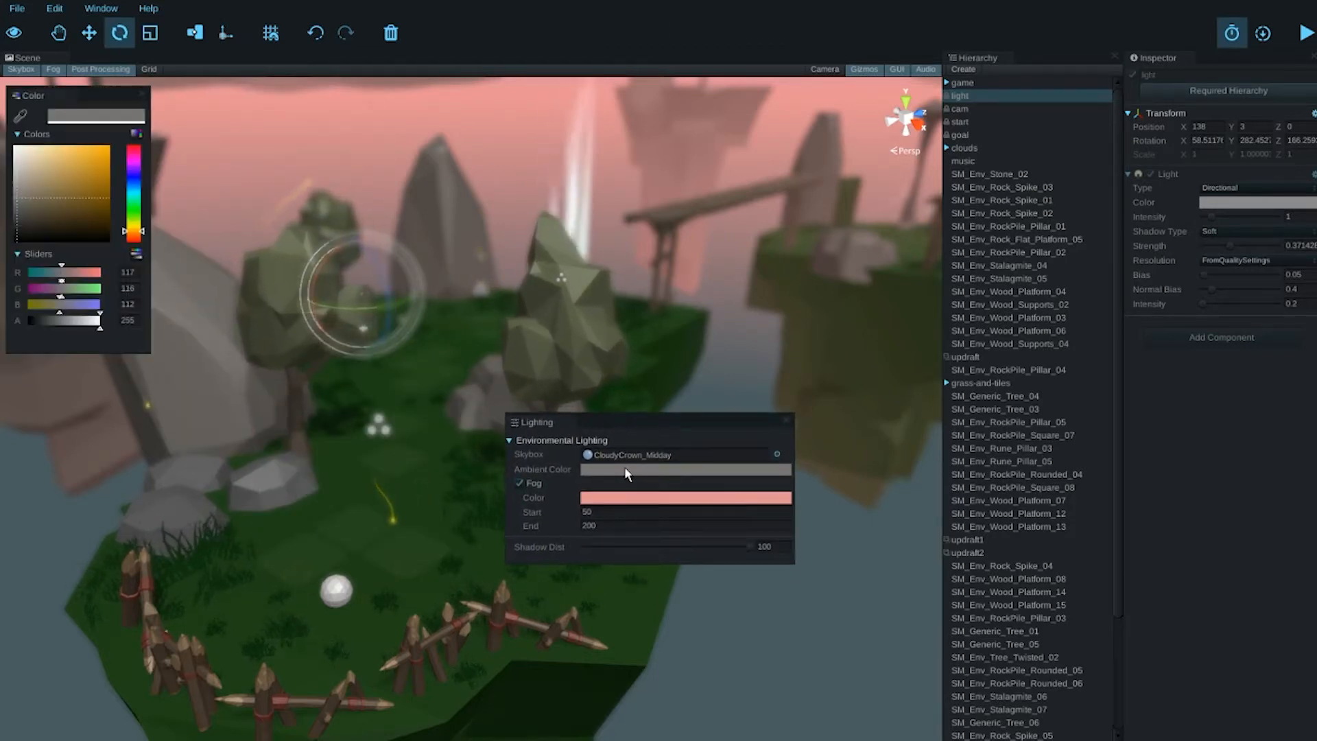
left_click(106, 180)
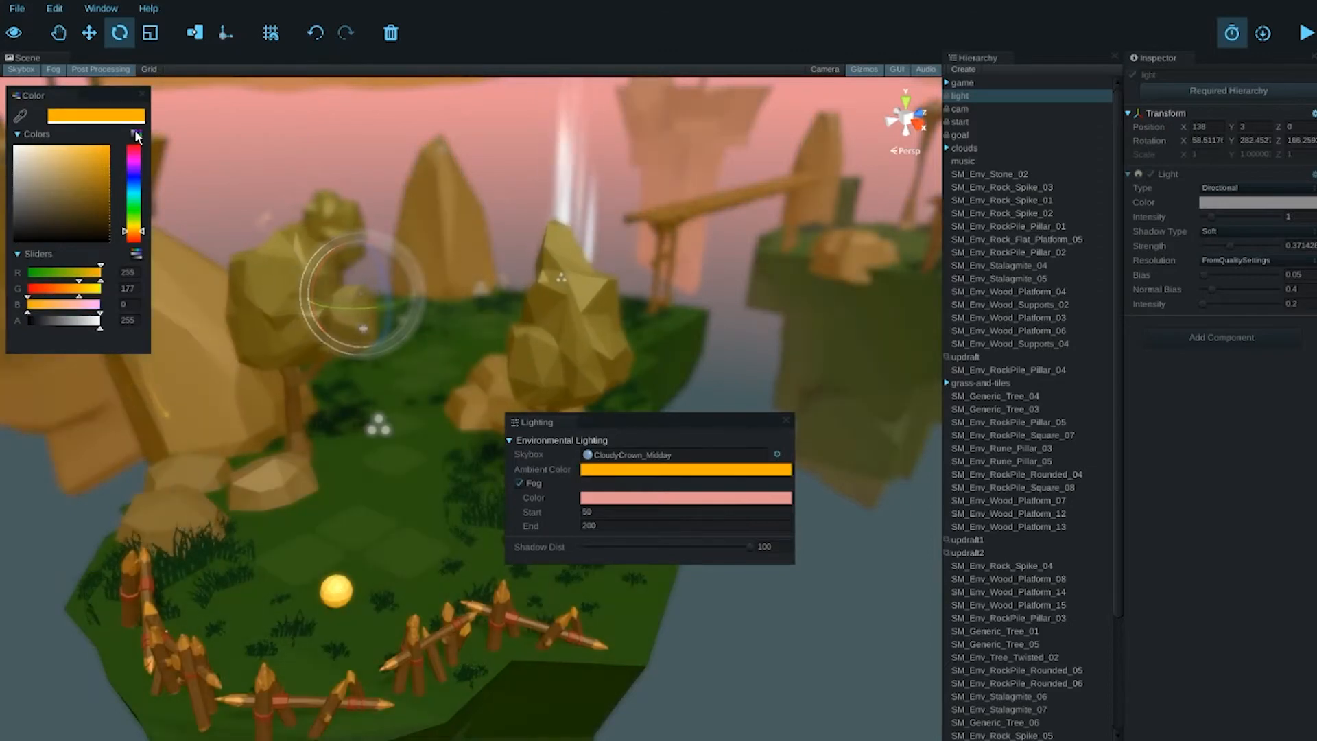
left_click_drag(39, 198, 24, 197)
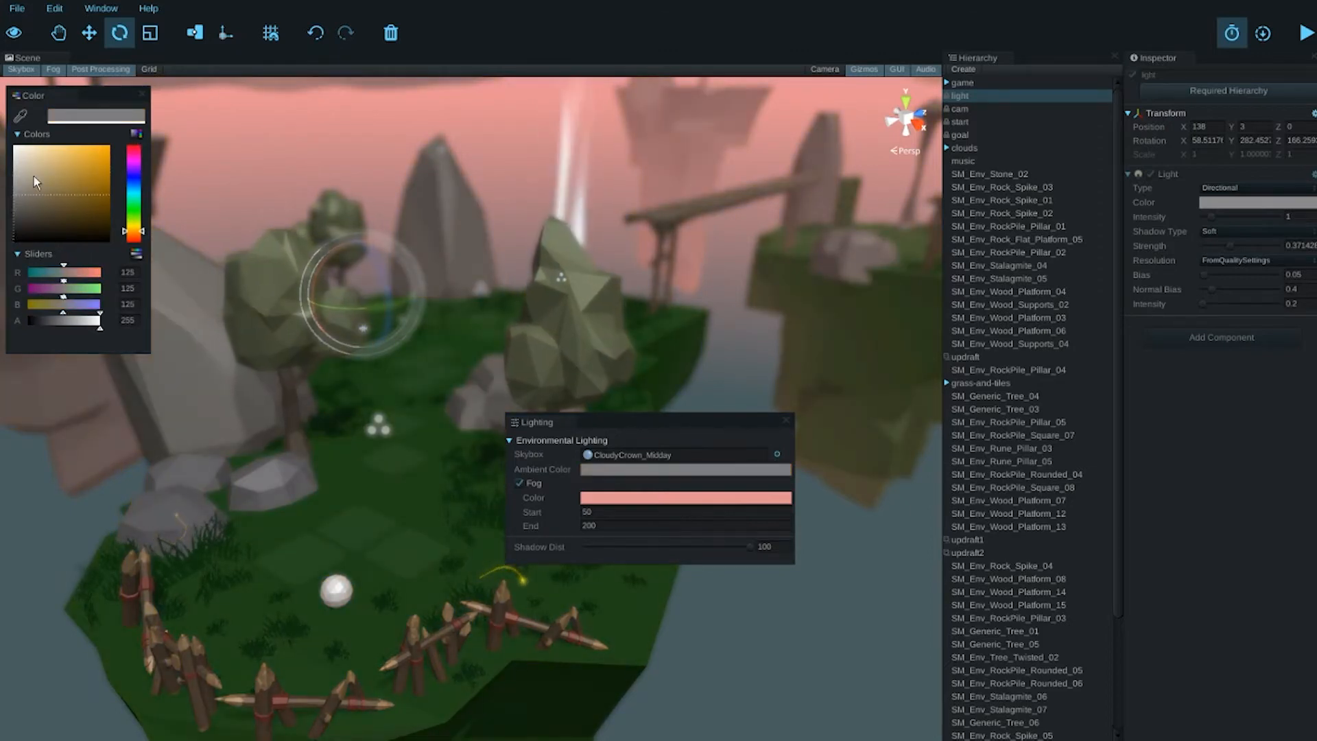
left_click(143, 94)
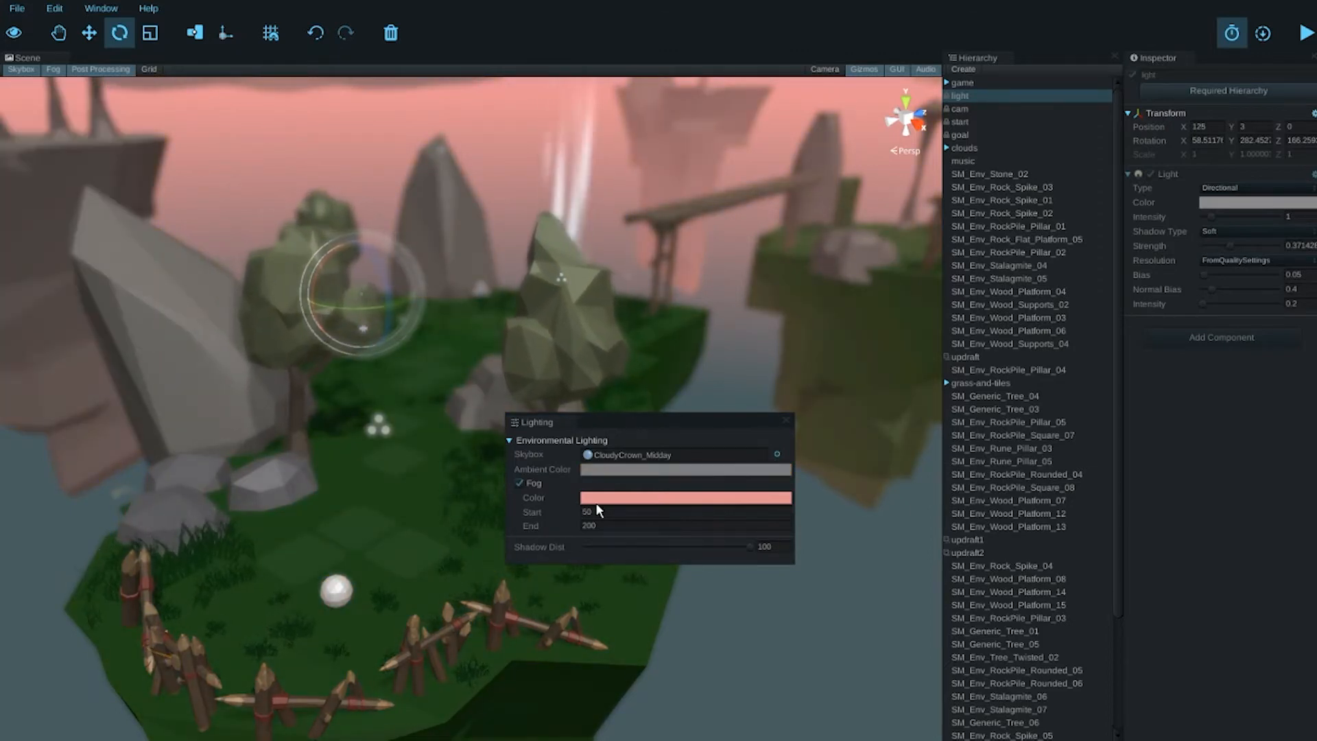
Step: Try black as the fog color, and replace it with a pink sampled from the sky near the horizon
right_click_drag(397, 437, 438, 398)
left_click(588, 499)
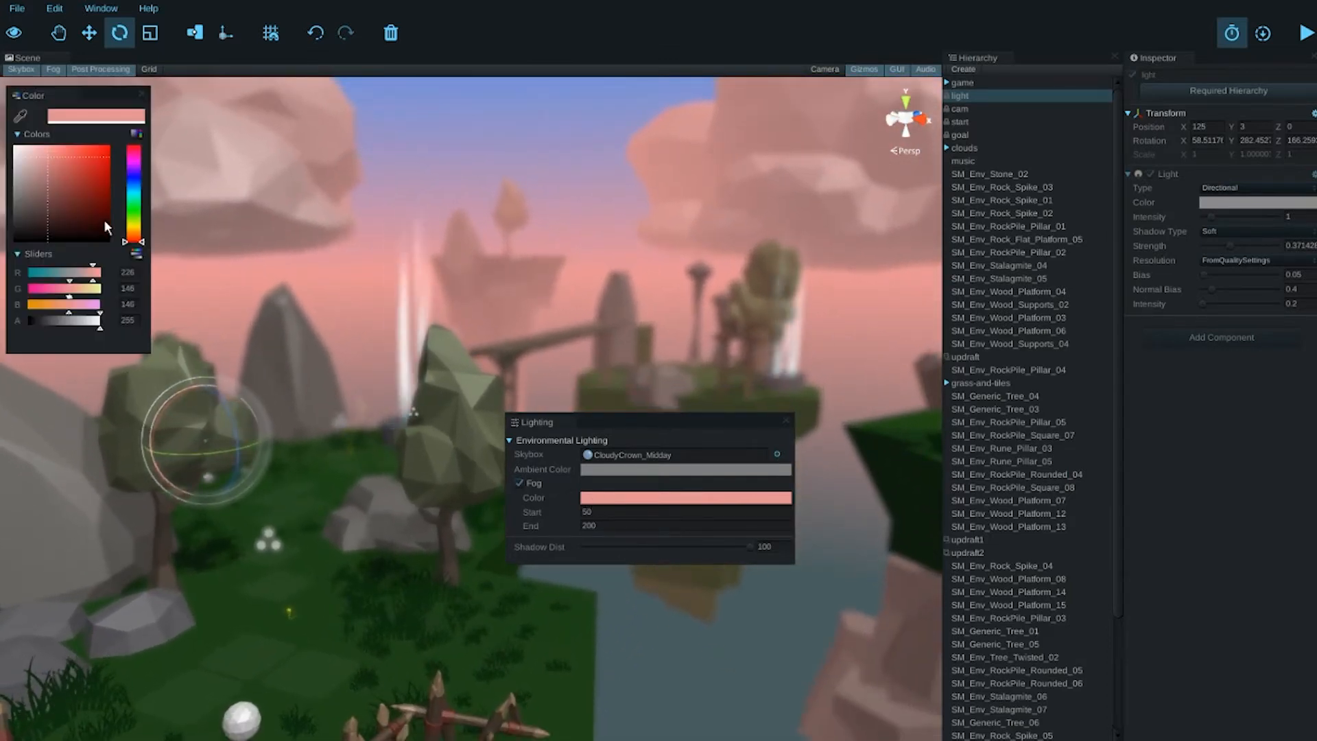
left_click_drag(57, 201, 14, 242)
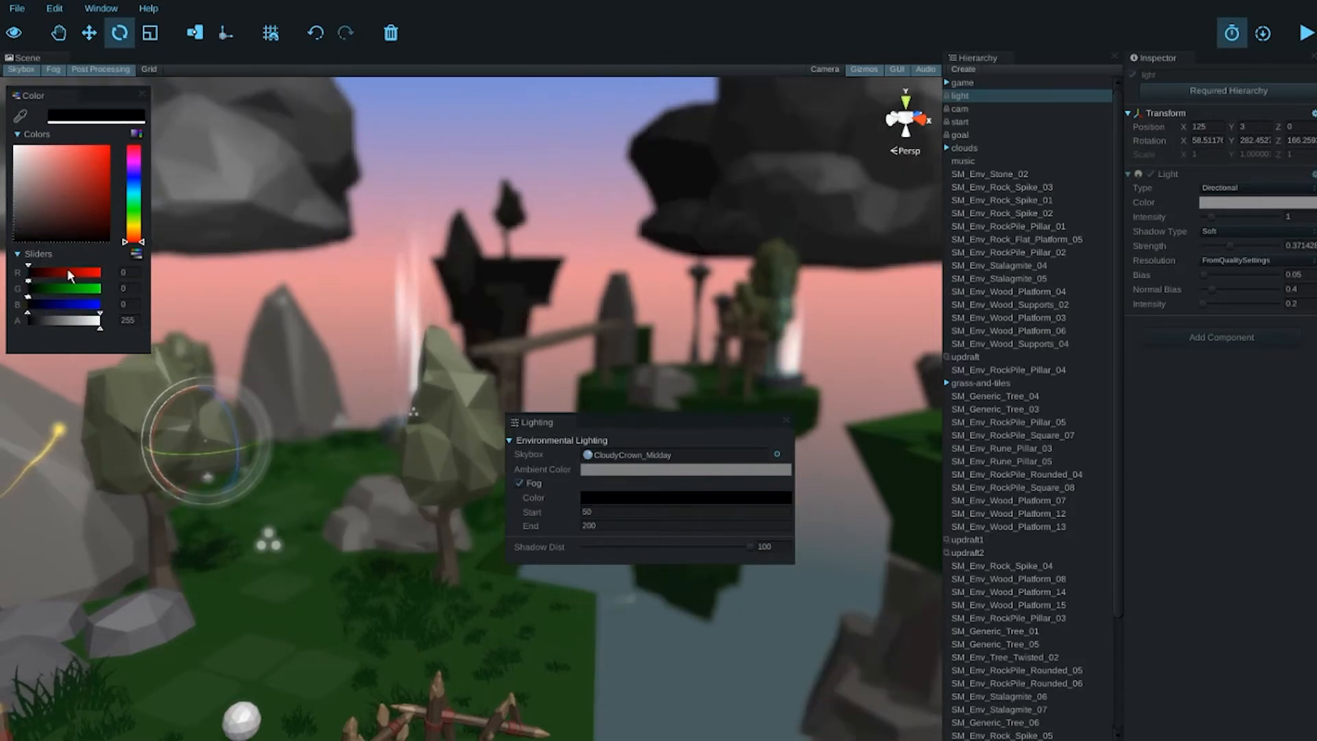
left_click(21, 116)
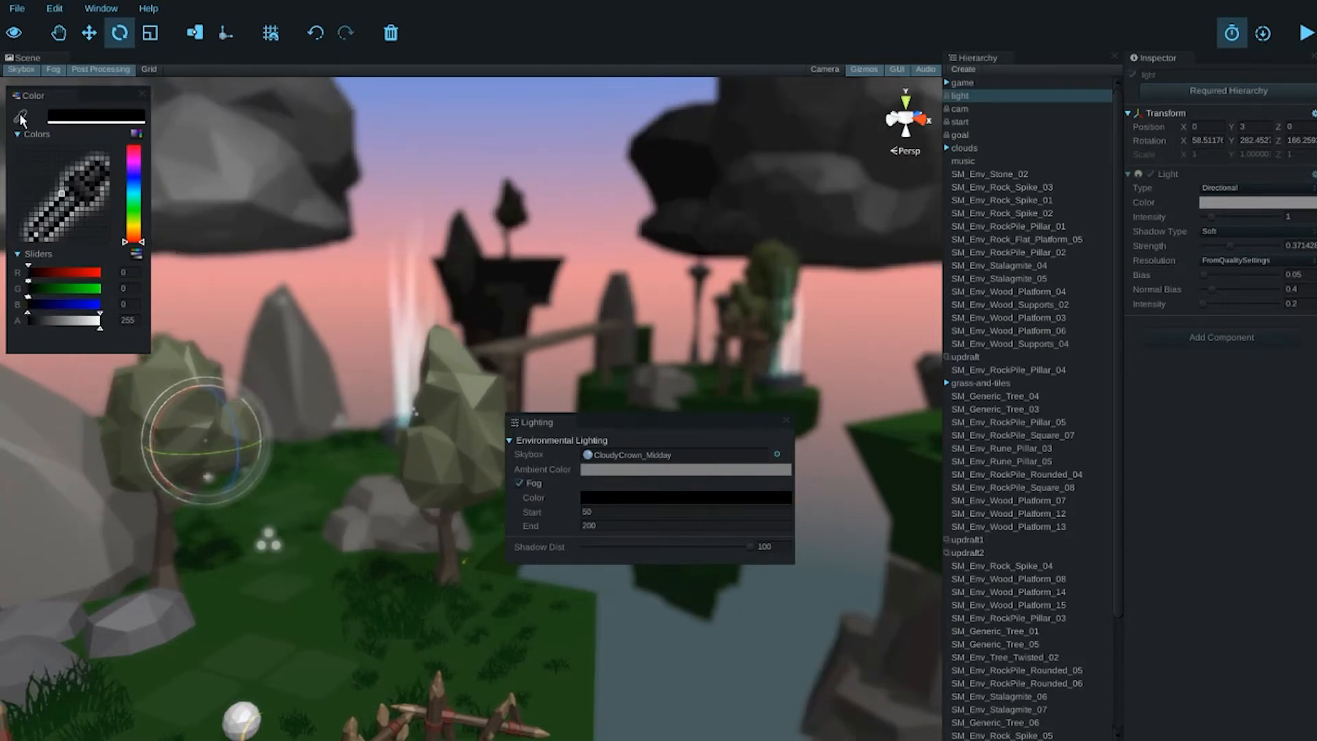
left_click(344, 280)
mouse_move(337, 421)
left_mouse_down("alt")
mouse_move(395, 420)
mouse_move(359, 420)
left_mouse_up("alt")
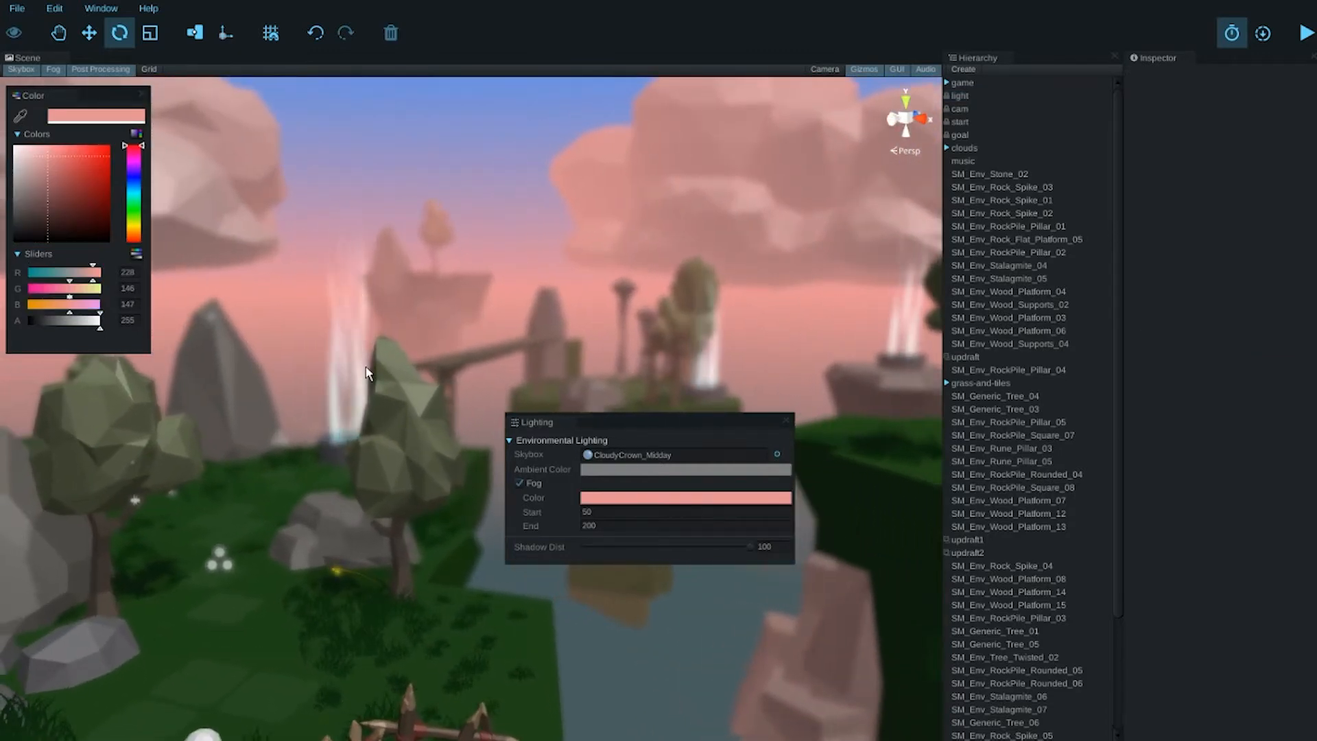
Step: Try a light blue fog color, and match the fog to the horizon again by sampling the sky's pink (RGB 230, 147, 147)
left_click(133, 190)
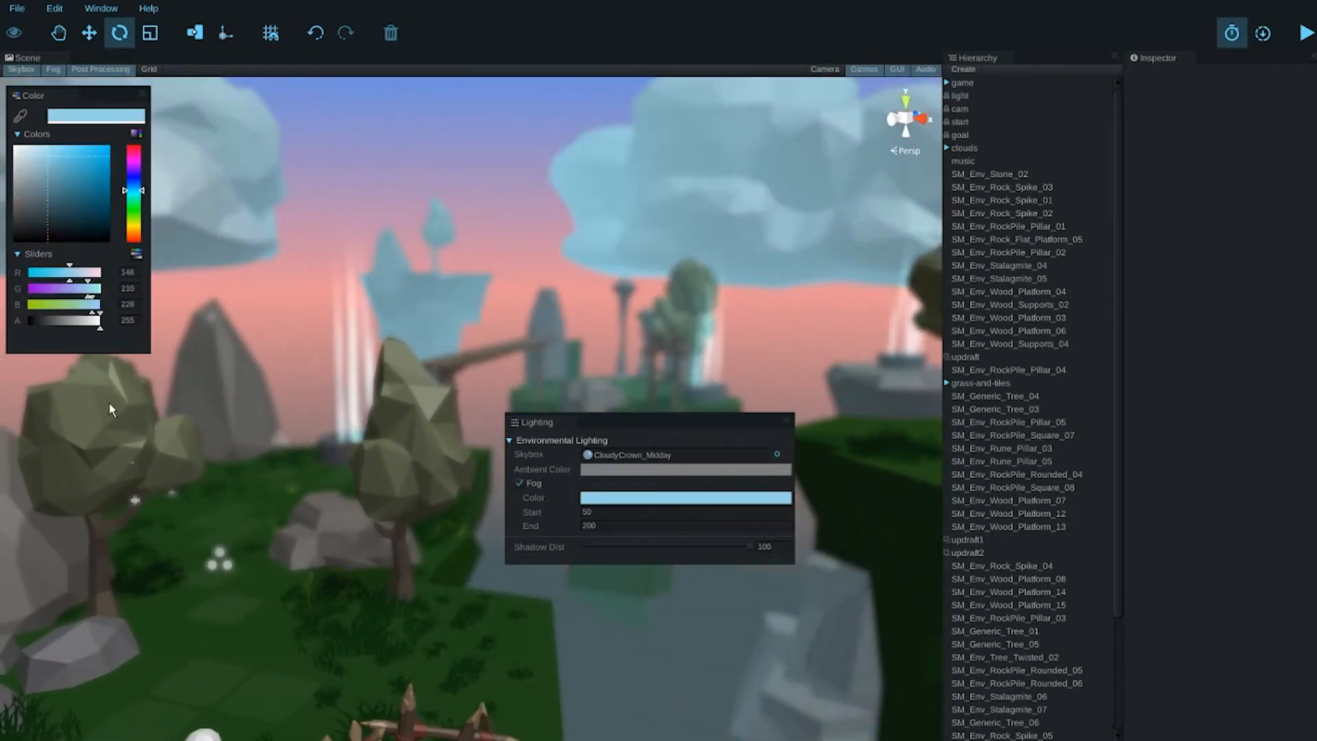
left_click(22, 118)
left_click(285, 297)
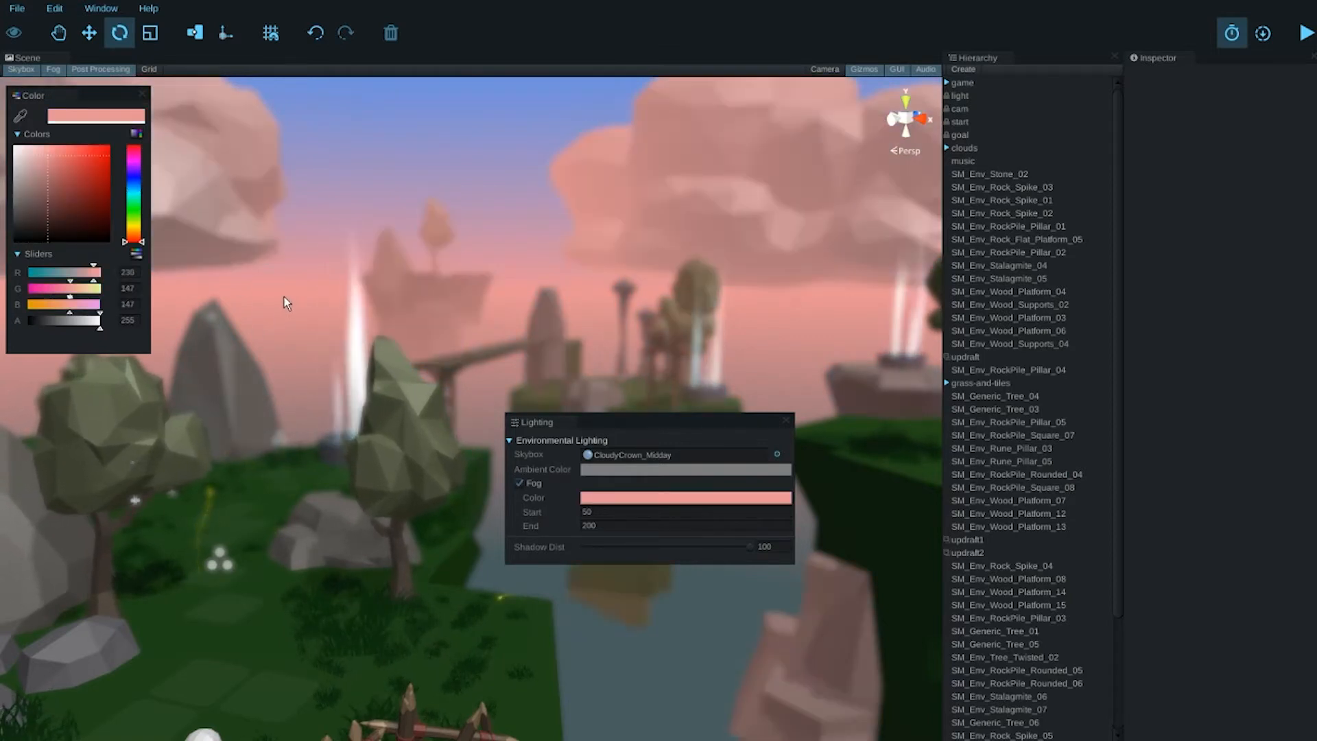
Step: Try fog end distances of 100 and 500, and set the end distance back to 200
left_click(616, 526)
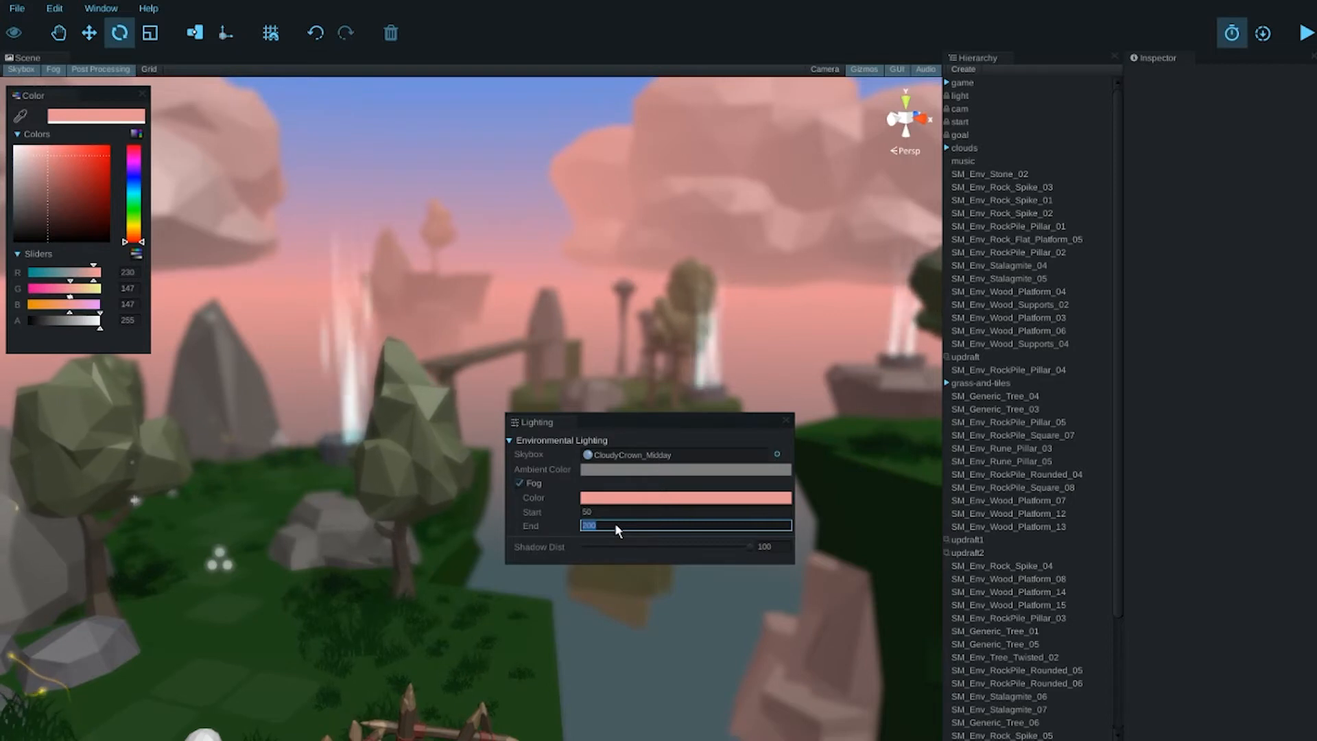
type("100")
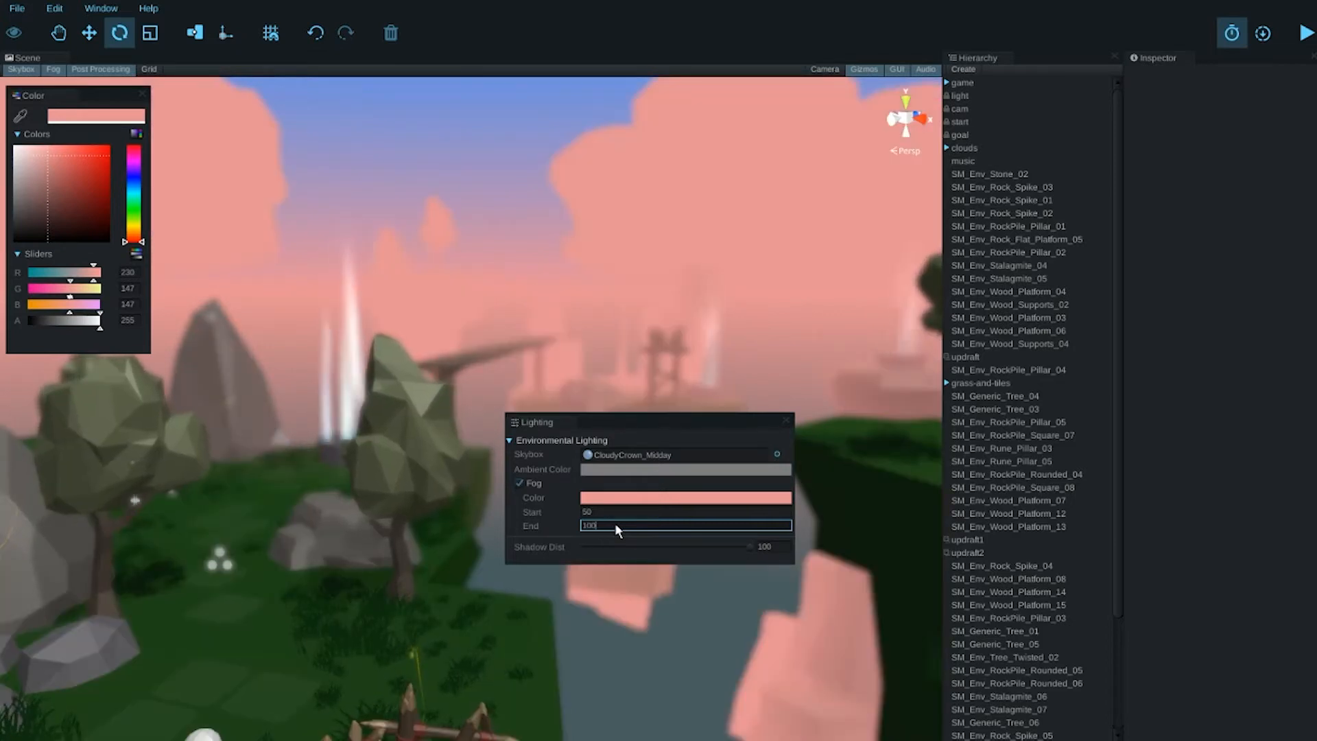
left_click_drag(615, 523, 546, 512)
type("500")
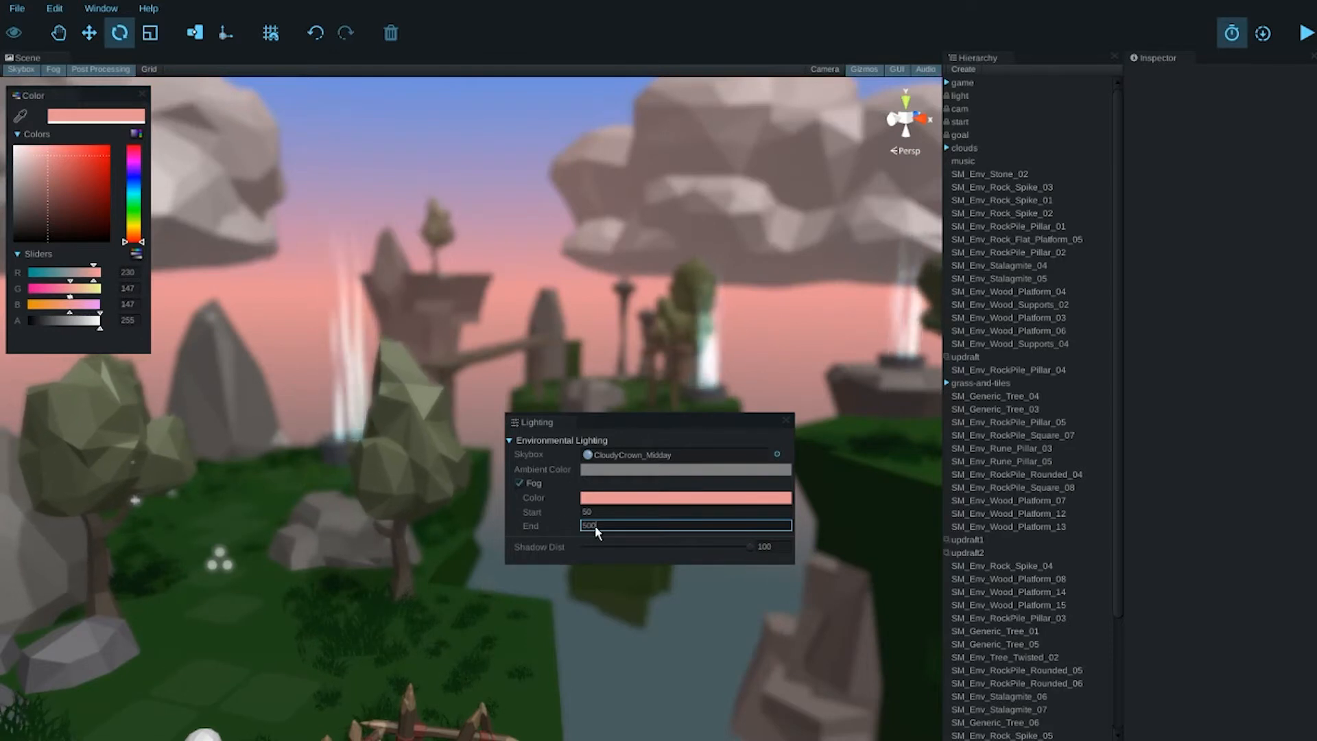
left_click_drag(595, 525, 568, 525)
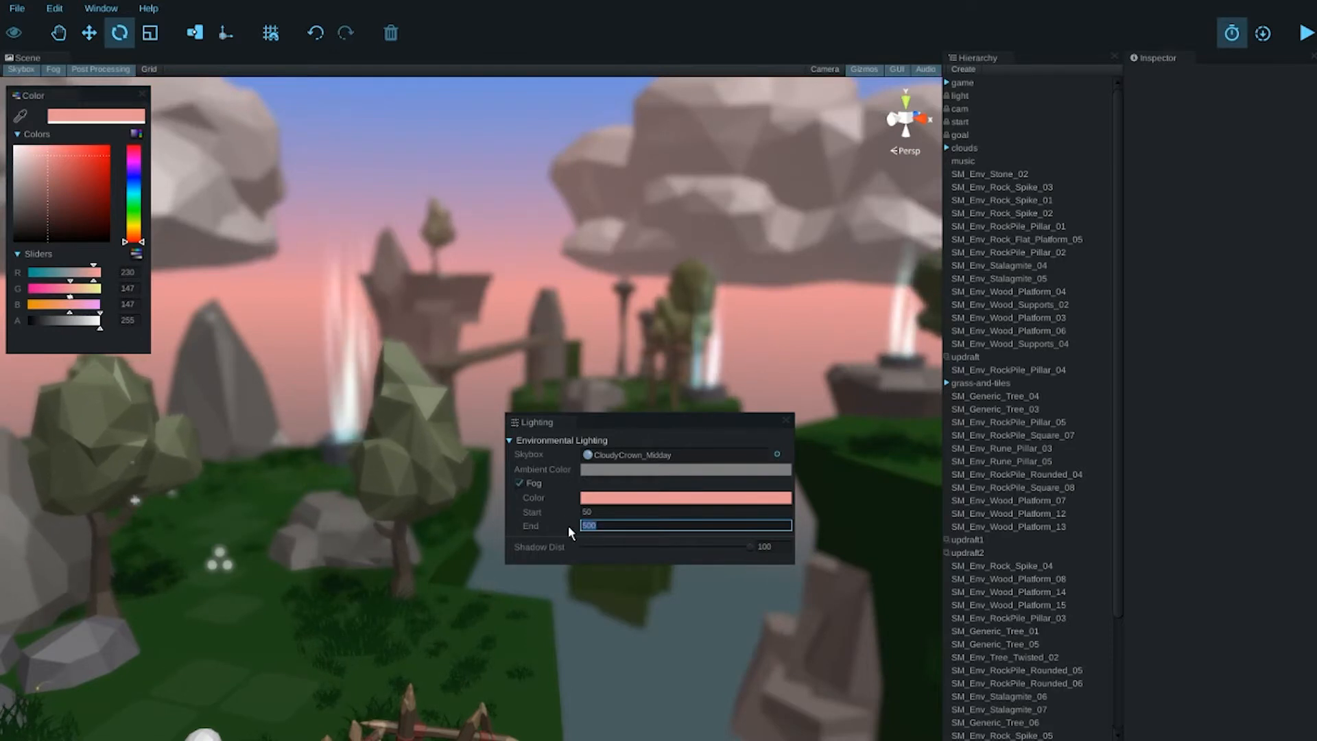
type("200")
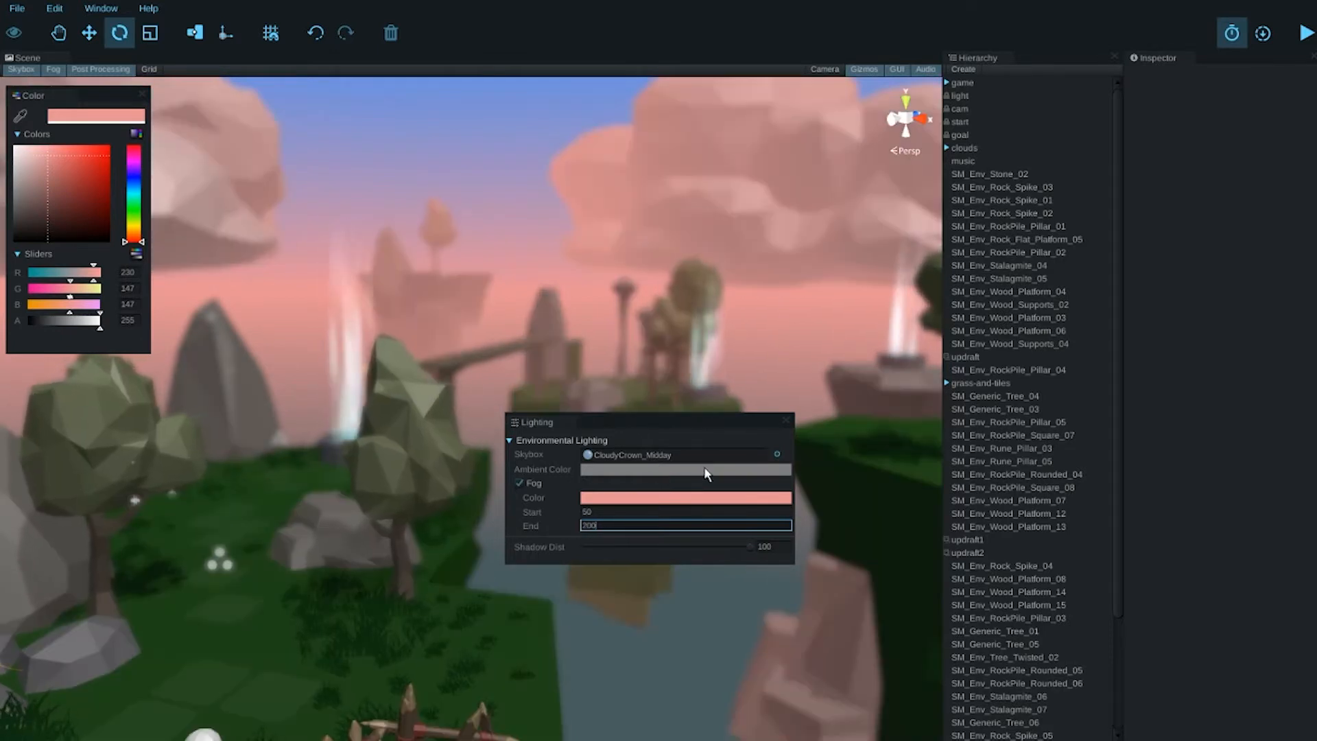
Step: Try a shorter shadow distance in the Lighting settings while viewing the island from above
middle_click_drag(395, 564, 440, 557)
right_click_drag(419, 566, 402, 596)
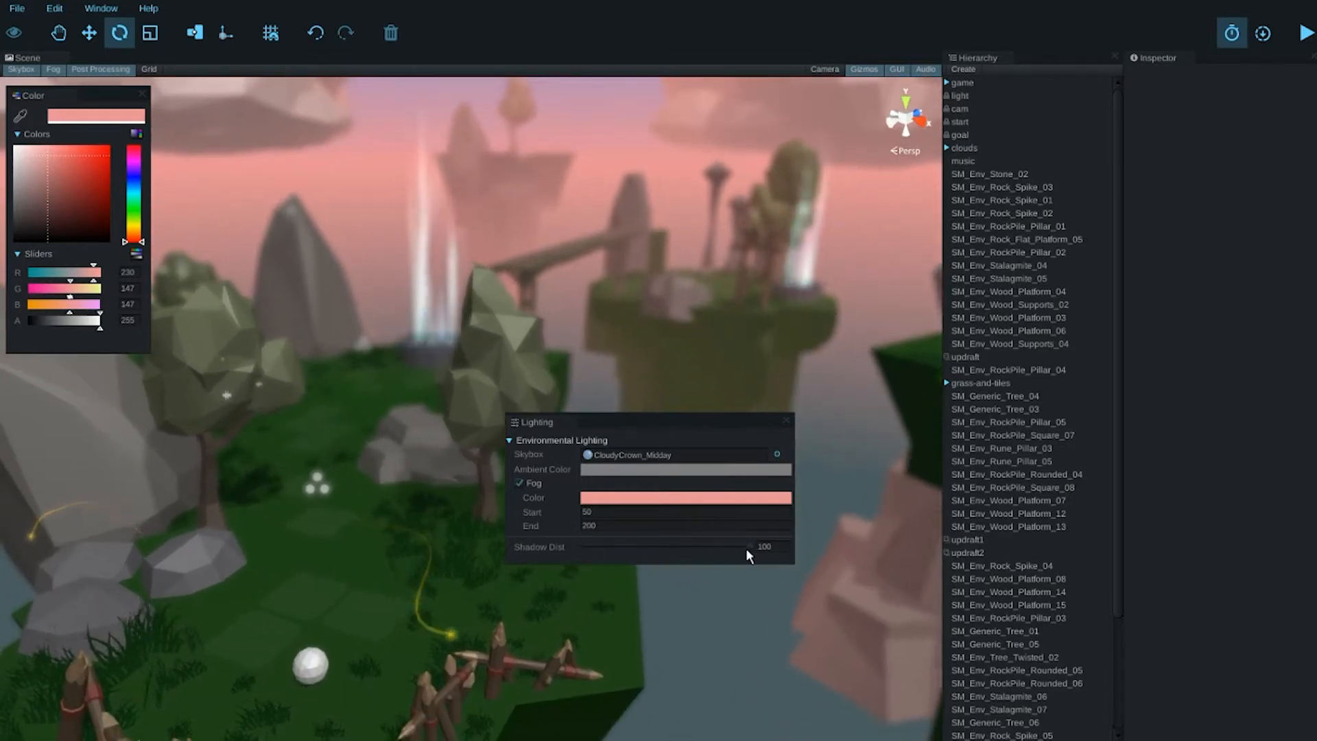
left_click_drag(751, 548, 669, 549)
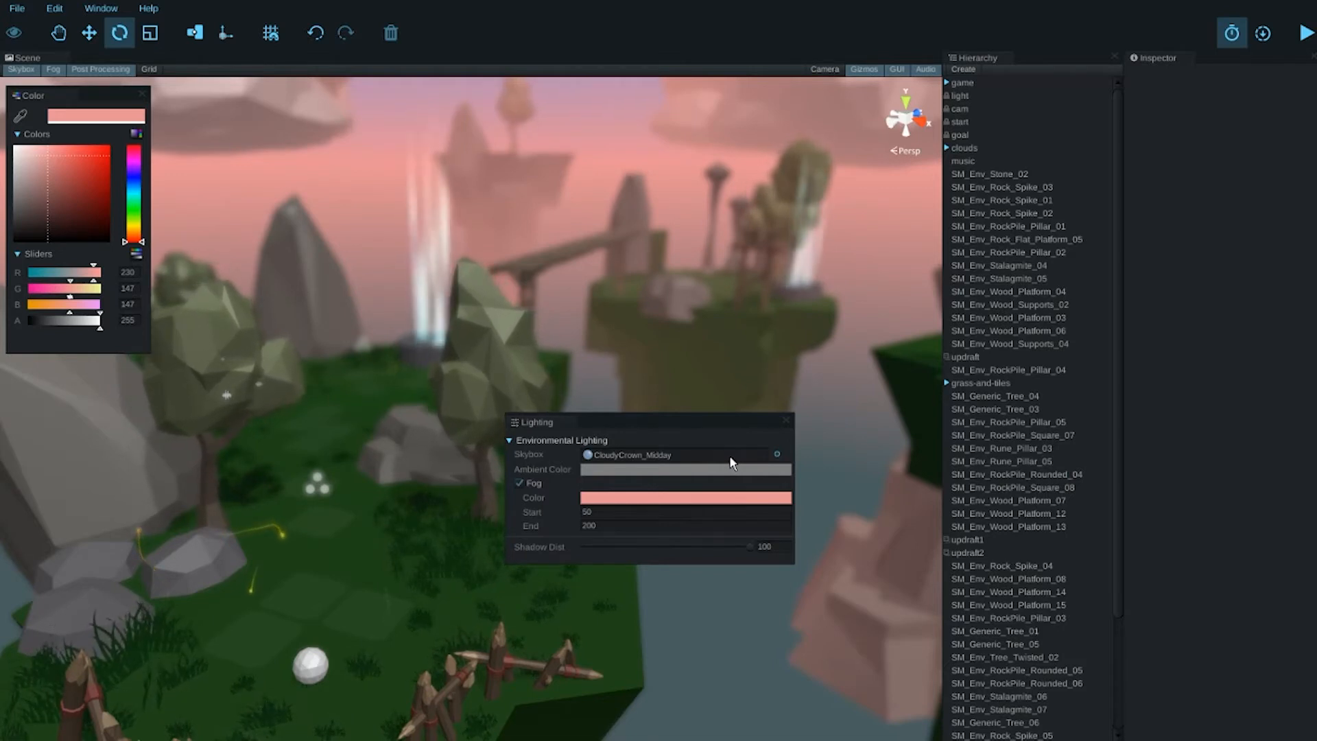
Step: Open the properties of the CloudyCrown_Midday skybox material, close the Lighting settings and view the sky
left_click(633, 456)
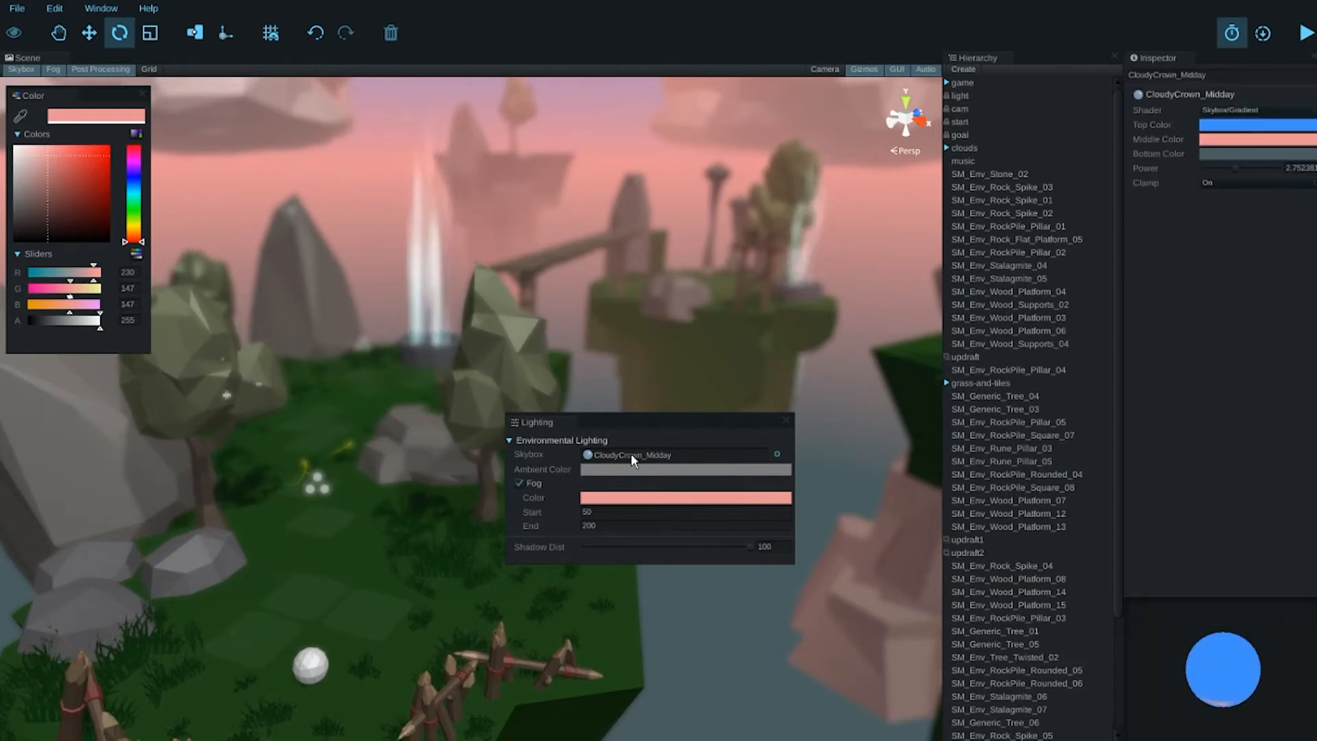
left_click(786, 421)
scroll(533, 402, "down", 5)
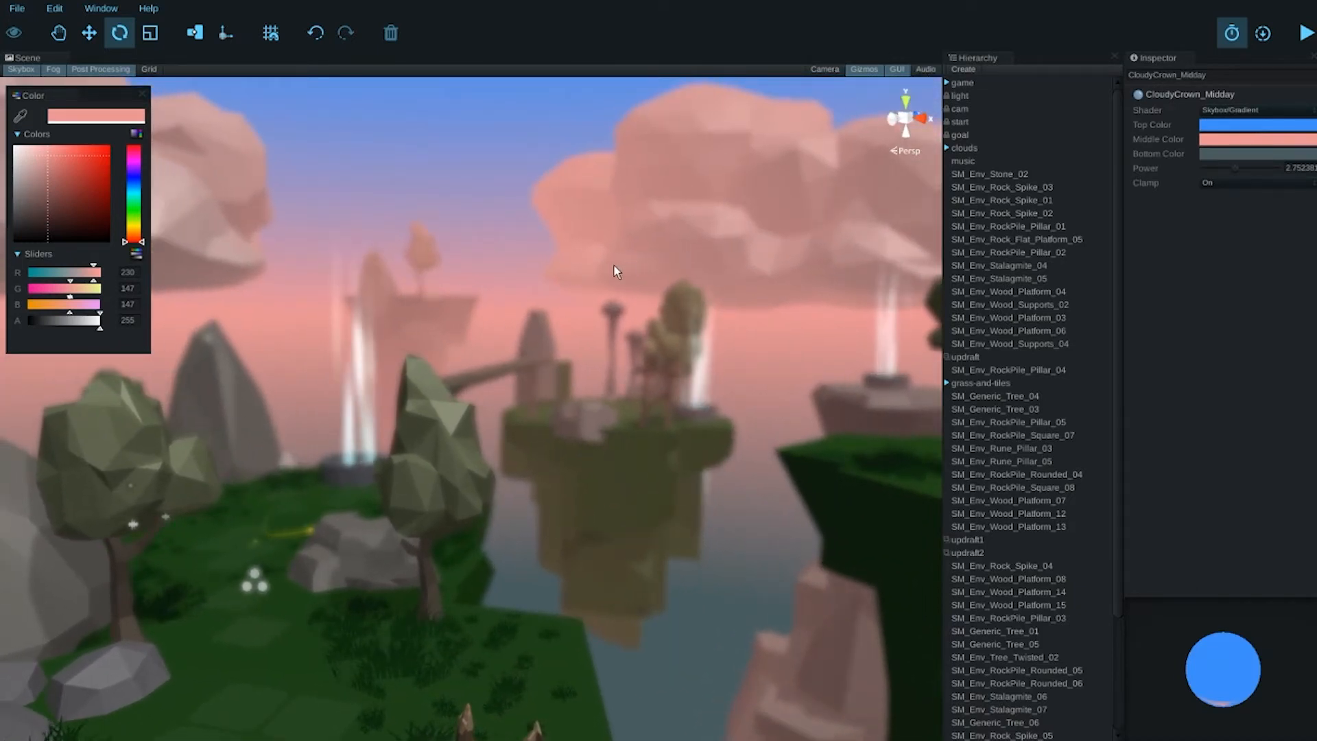
scroll(490, 432, "up", 2)
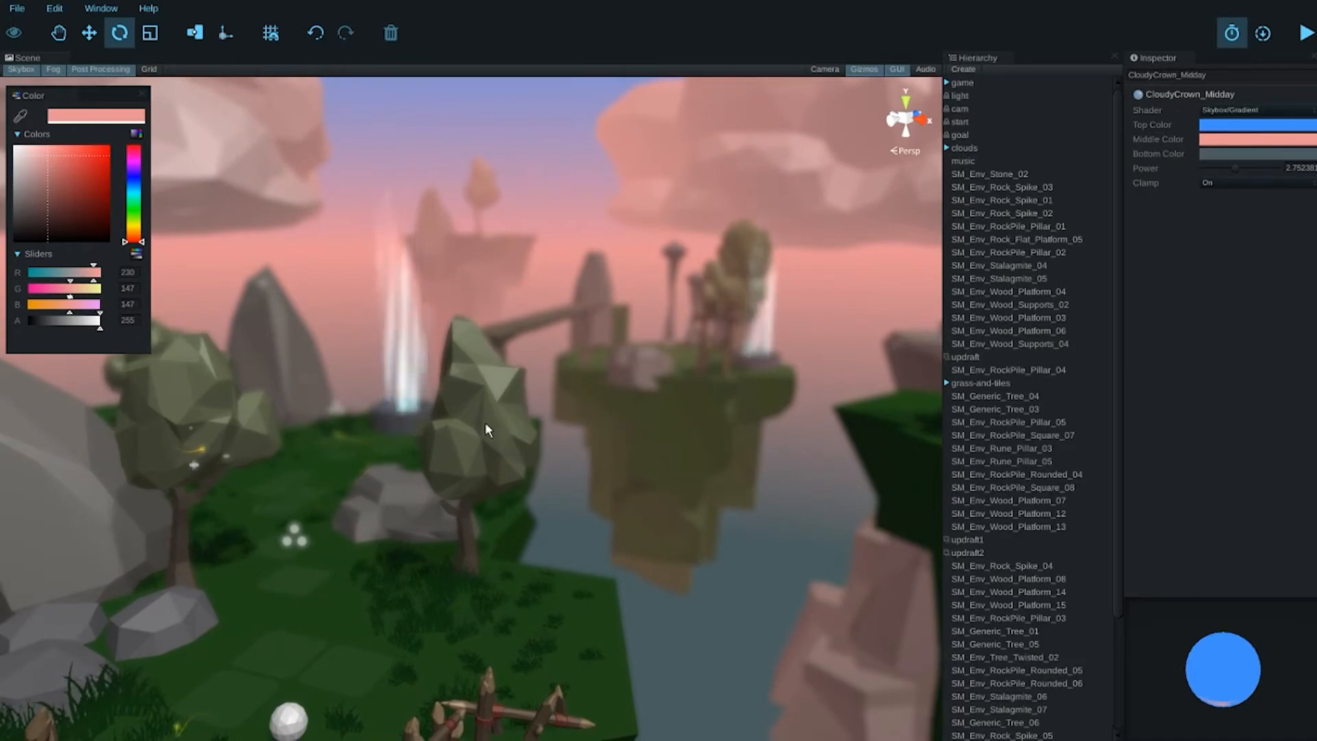
Step: Try the gradient skybox's Power at 1, and raise it to about 2.14 to compare the color transition
mouse_move(564, 331)
right_mouse_down()
mouse_move(549, 211)
mouse_move(560, 386)
mouse_move(568, 347)
mouse_move(555, 366)
mouse_move(580, 459)
mouse_move(555, 373)
mouse_move(548, 383)
mouse_move(565, 341)
right_mouse_up()
left_click_drag(1238, 167, 1200, 170)
right_click_drag(521, 384, 585, 432)
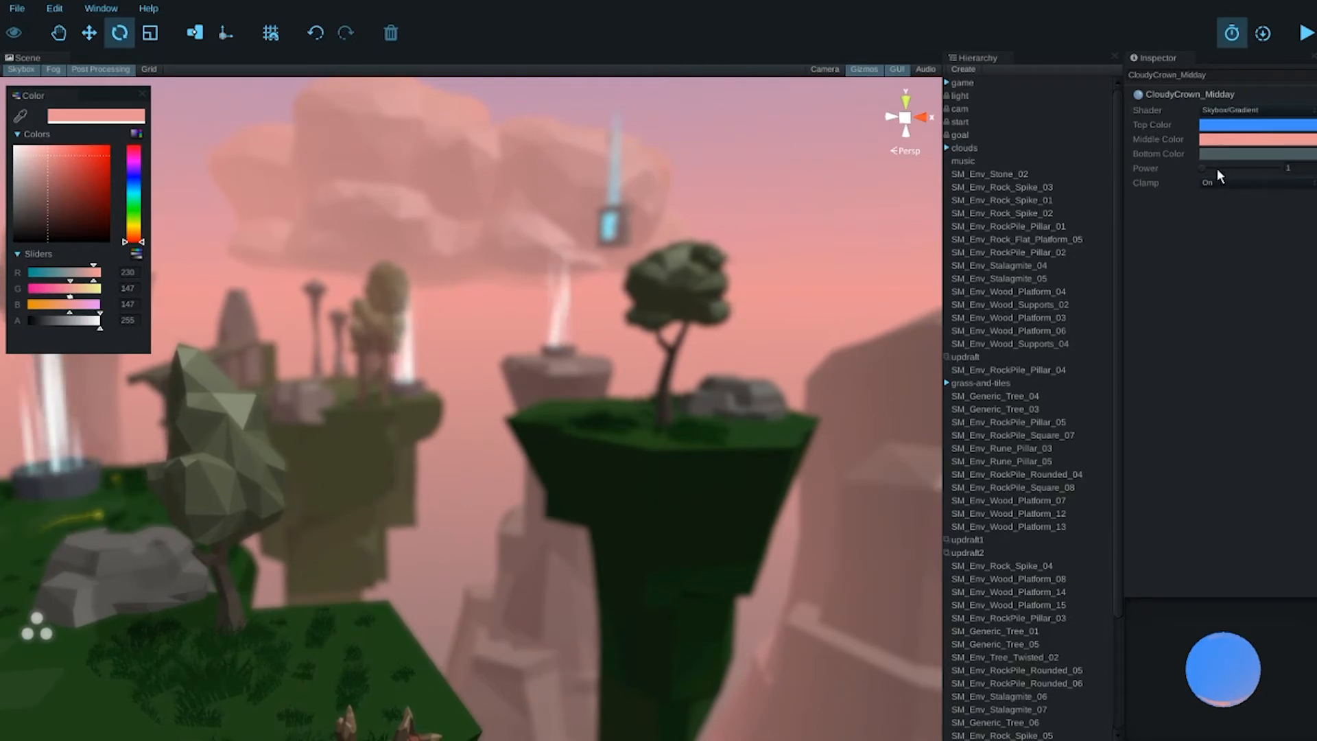
mouse_move(1200, 168)
left_mouse_down()
mouse_move(1296, 176)
mouse_move(1224, 174)
left_mouse_up()
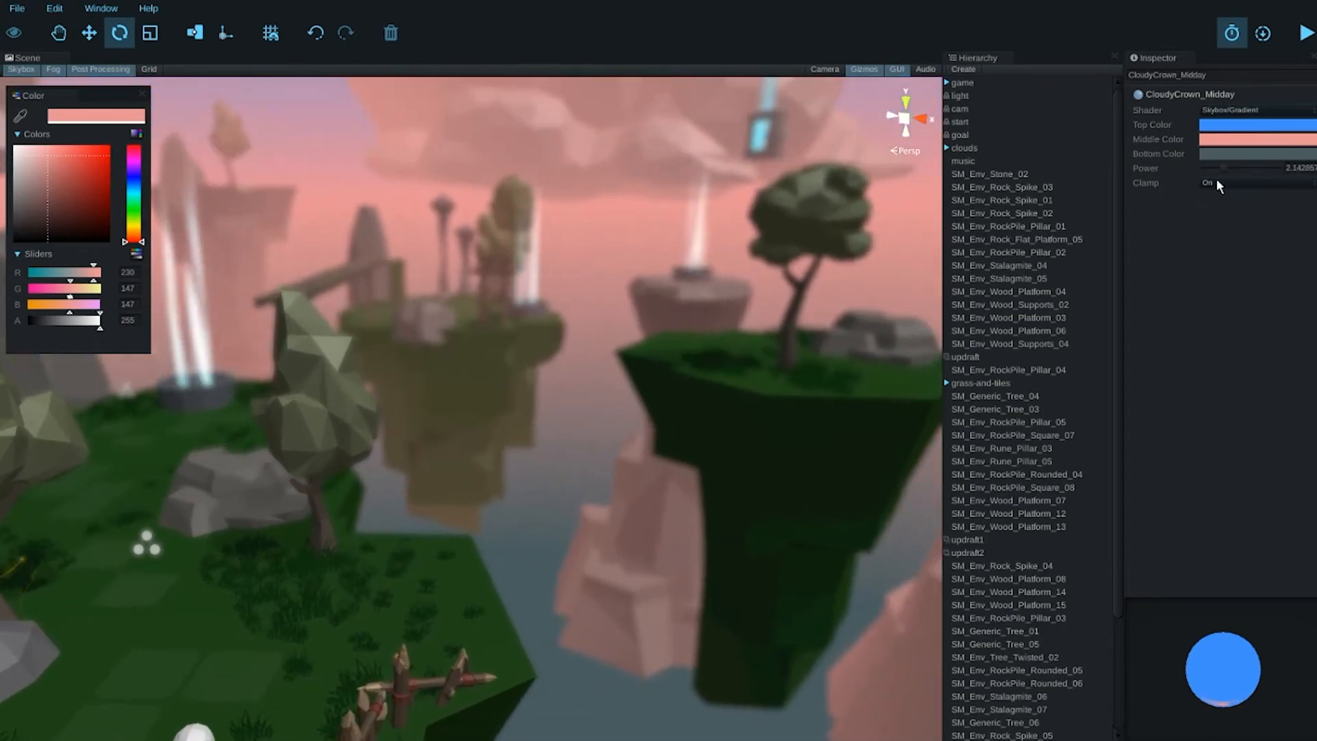
Step: Switch the gradient skybox's Clamp off, view the lower part of the sky, and switch Clamp back on
left_click(1214, 182)
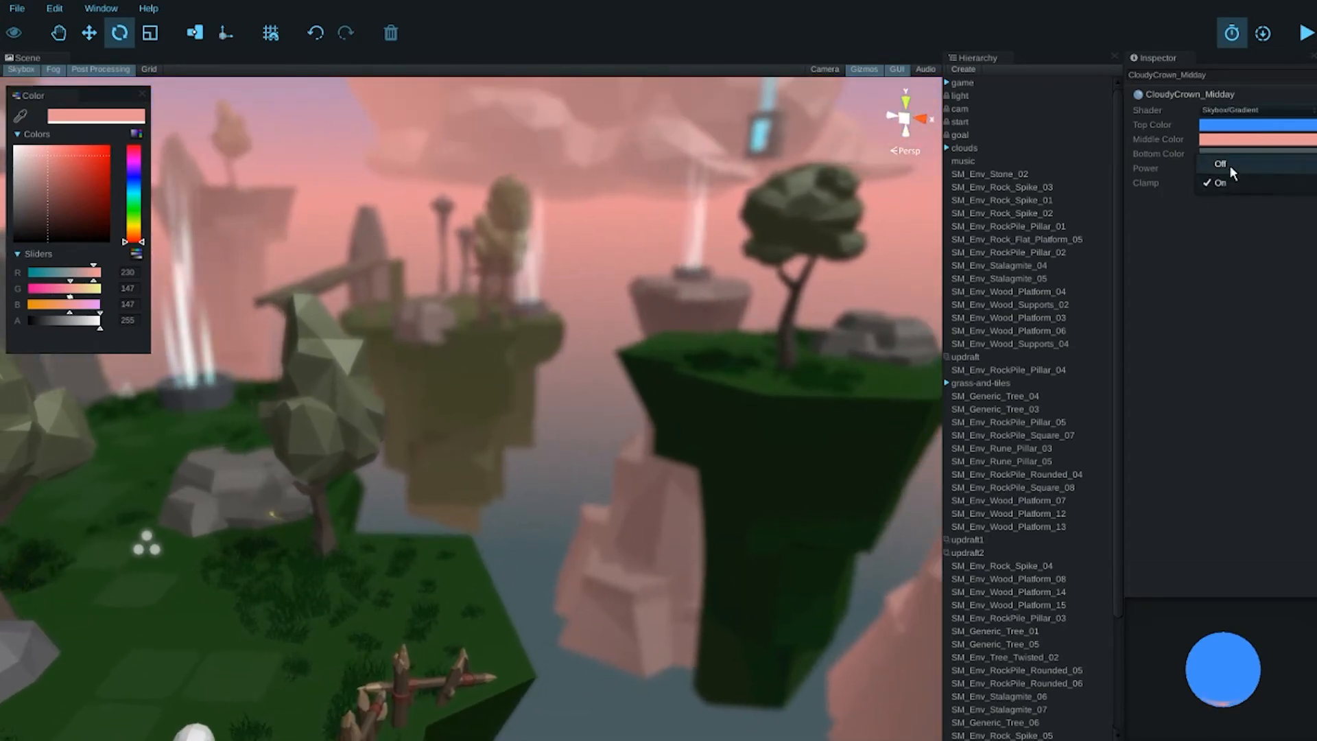
left_click(1230, 166)
right_click_drag(596, 439, 585, 531)
middle_click_drag(667, 500, 450, 447)
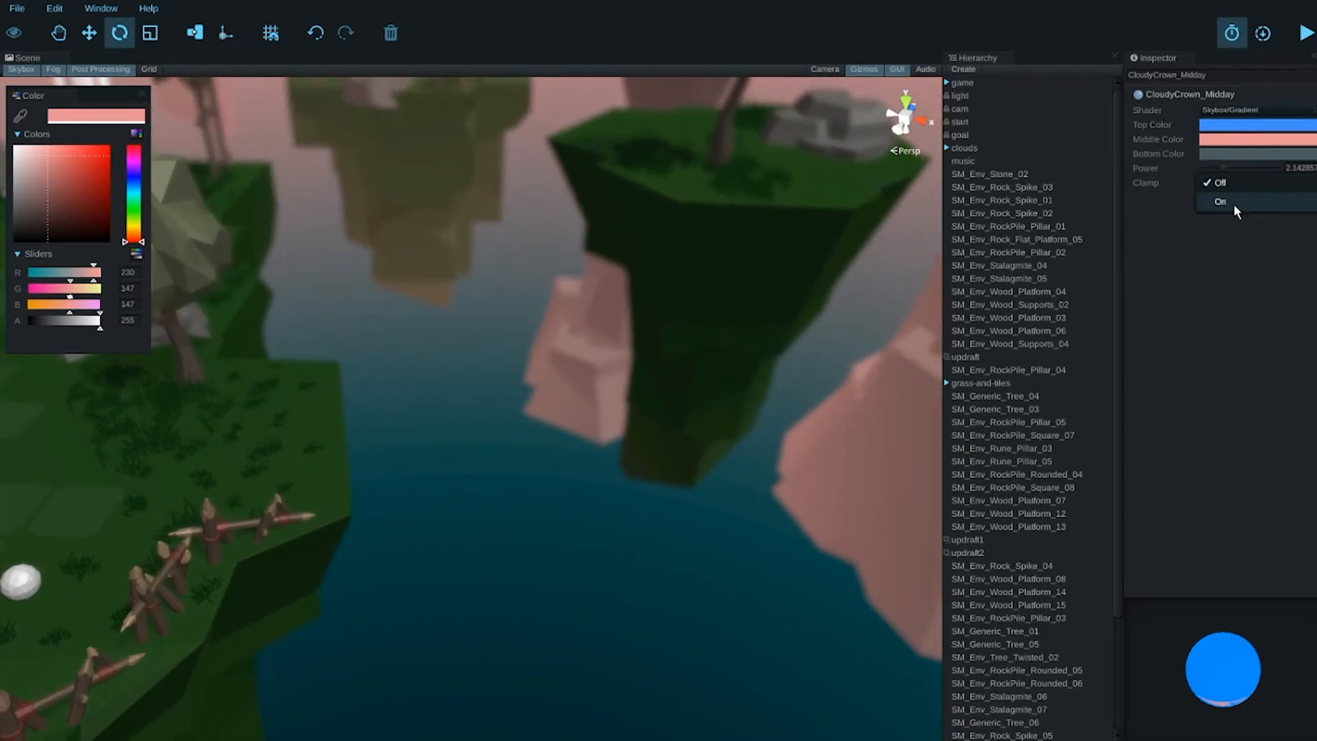
left_click(1234, 202)
right_click_drag(506, 466, 514, 396)
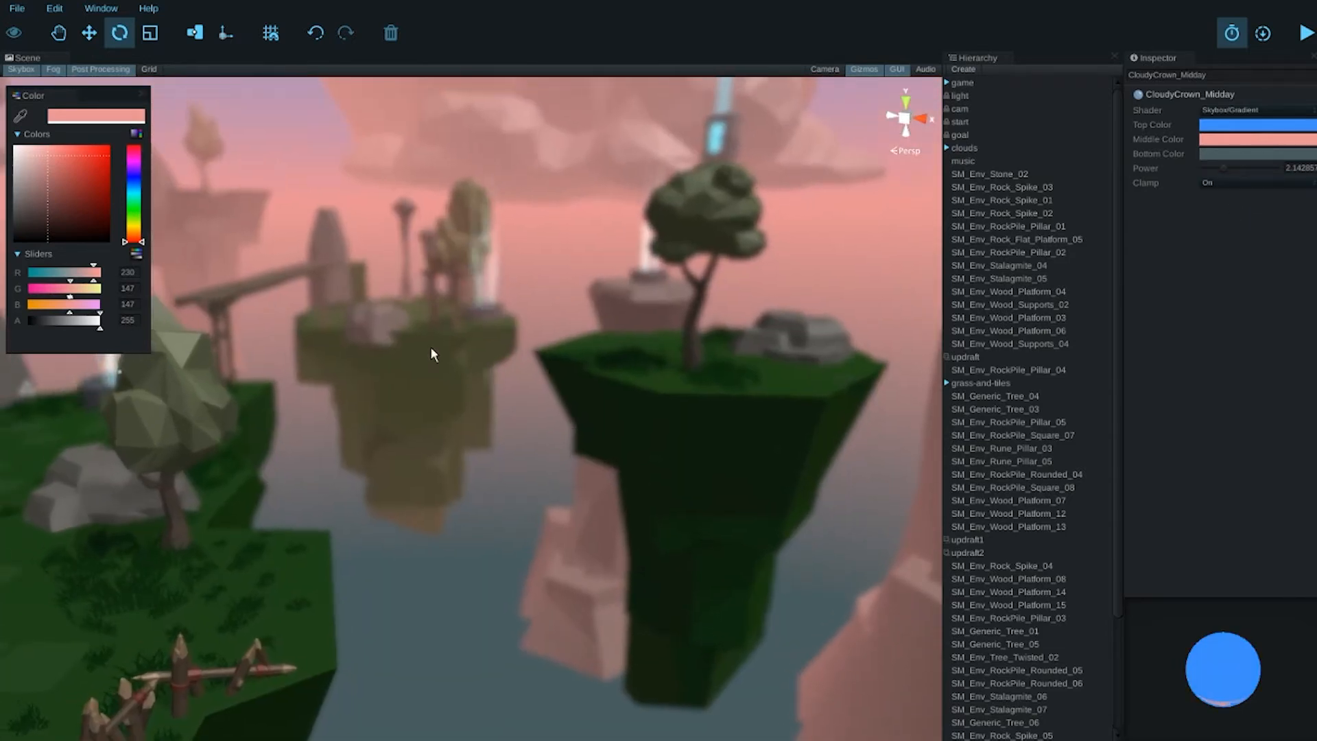
middle_click_drag(430, 347, 668, 545)
right_click_drag(623, 520, 575, 509)
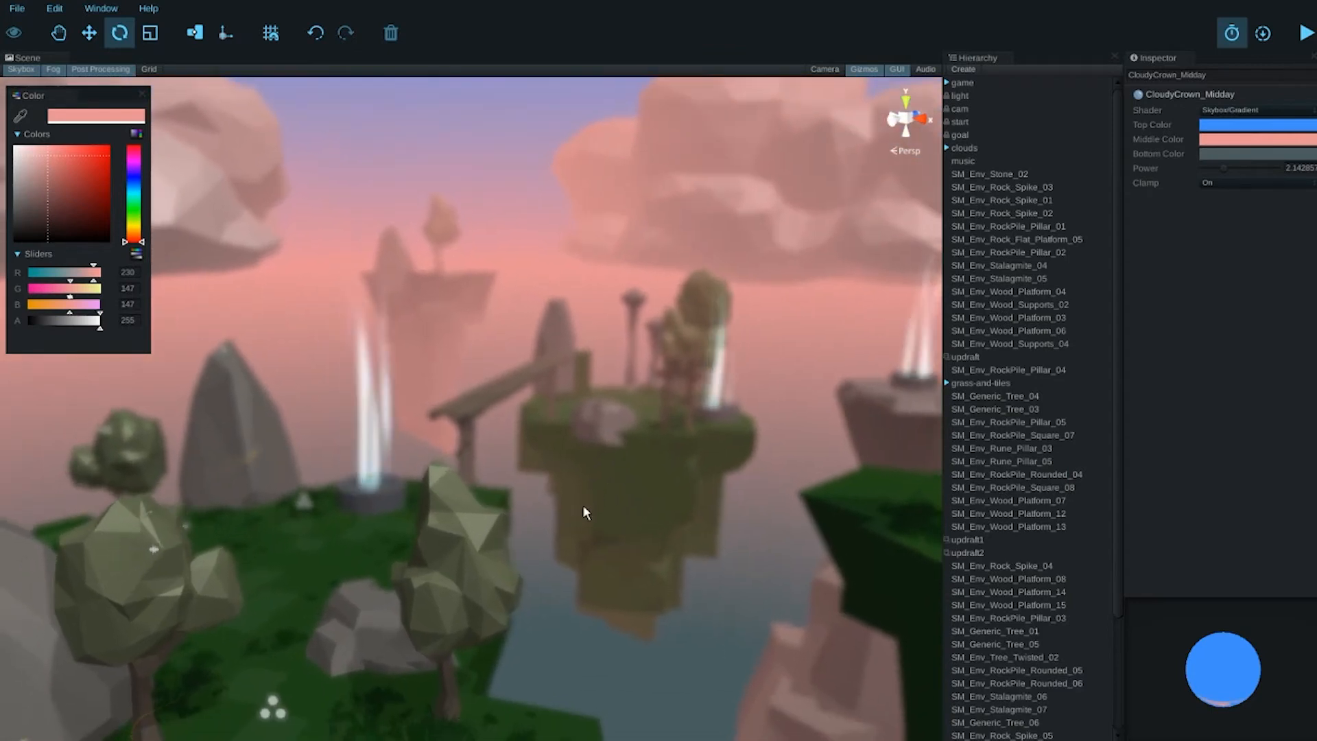
Step: Change the skybox material's shader to Skybox/Procedural and raise its Atmosphere value to about 2.1
left_click(1249, 110)
mouse_move(1229, 107)
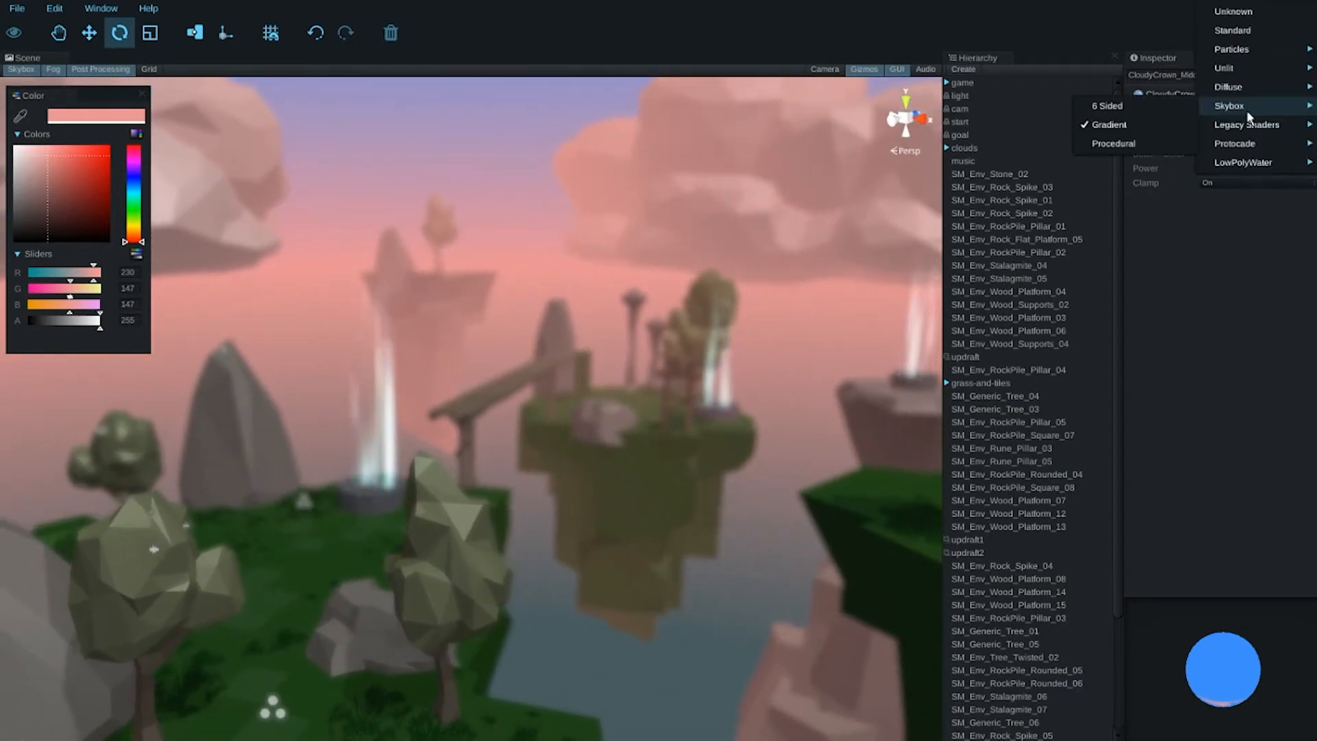
left_click(1109, 143)
mouse_move(597, 479)
right_mouse_down()
mouse_move(695, 453)
mouse_move(736, 476)
mouse_move(659, 465)
mouse_move(670, 491)
mouse_move(563, 493)
mouse_move(597, 485)
right_mouse_up()
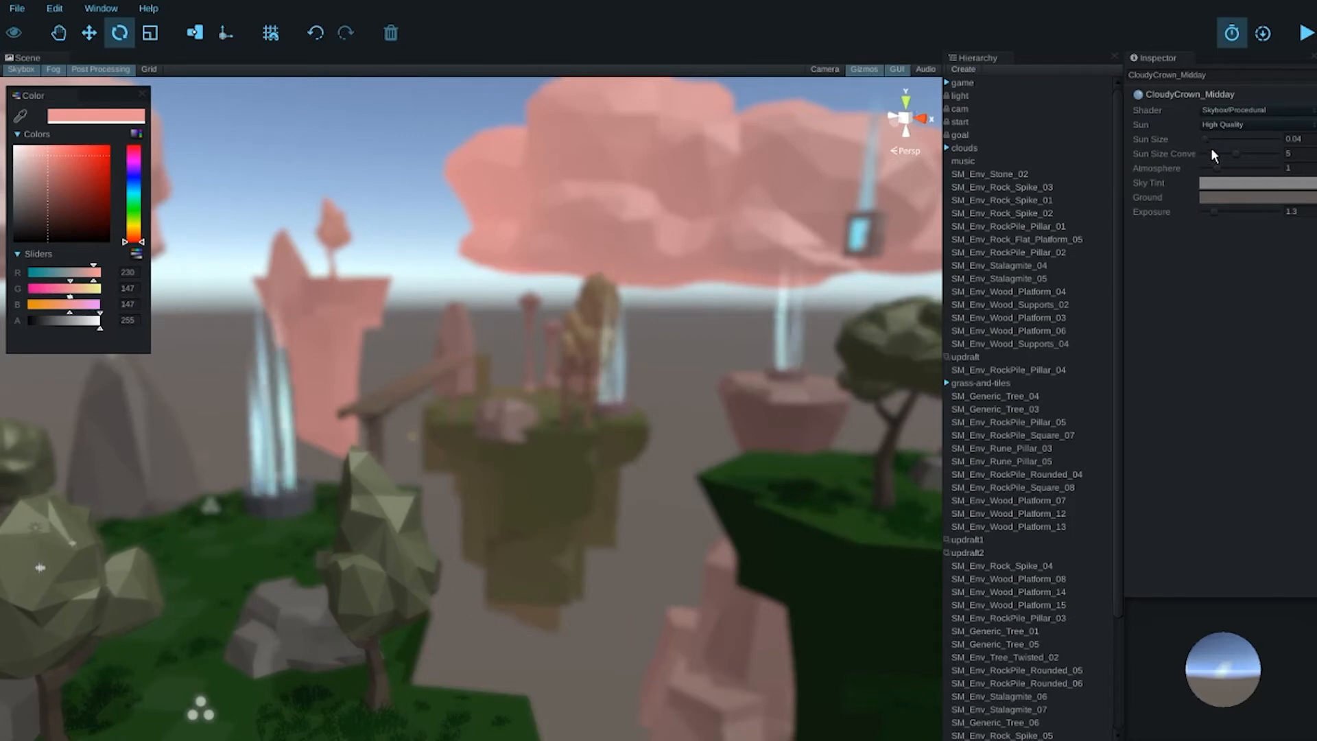
left_click_drag(1219, 170, 1236, 173)
right_click_drag(554, 471, 617, 555)
middle_click_drag(374, 390, 451, 454)
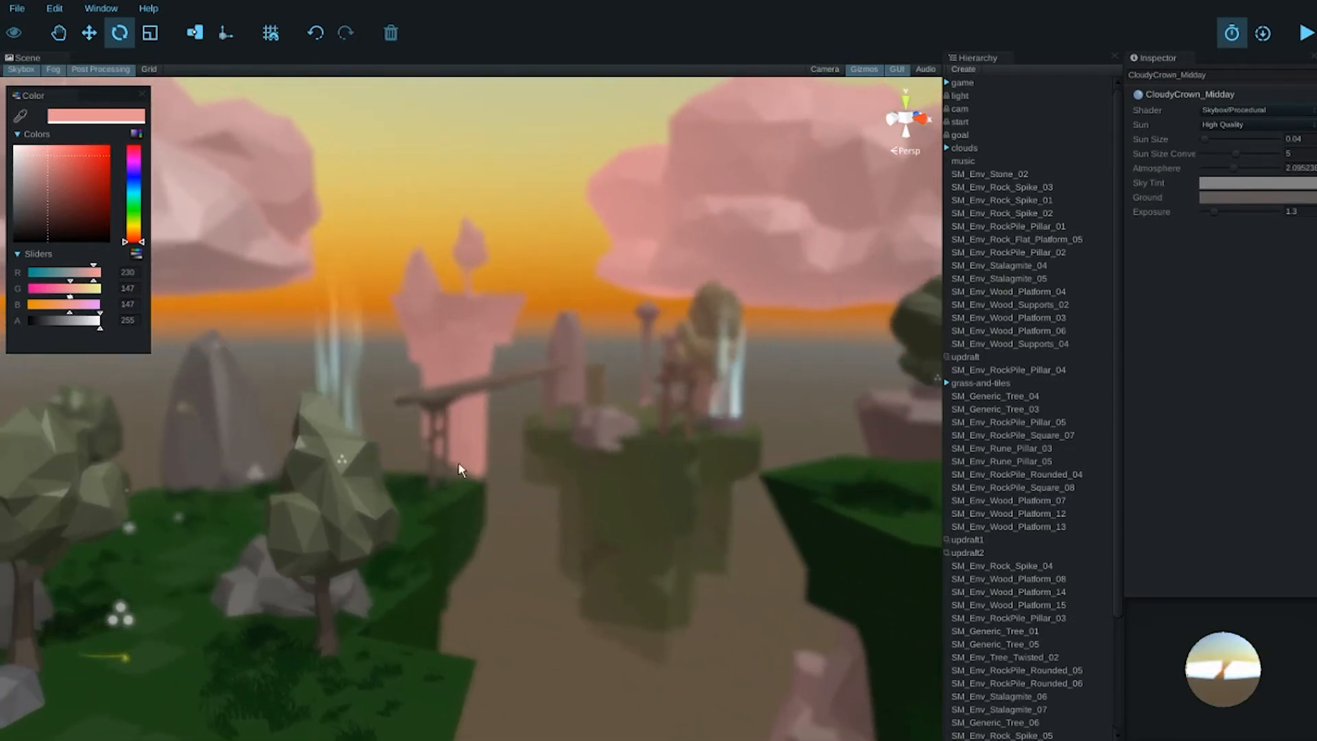
right_click_drag(451, 454, 492, 478)
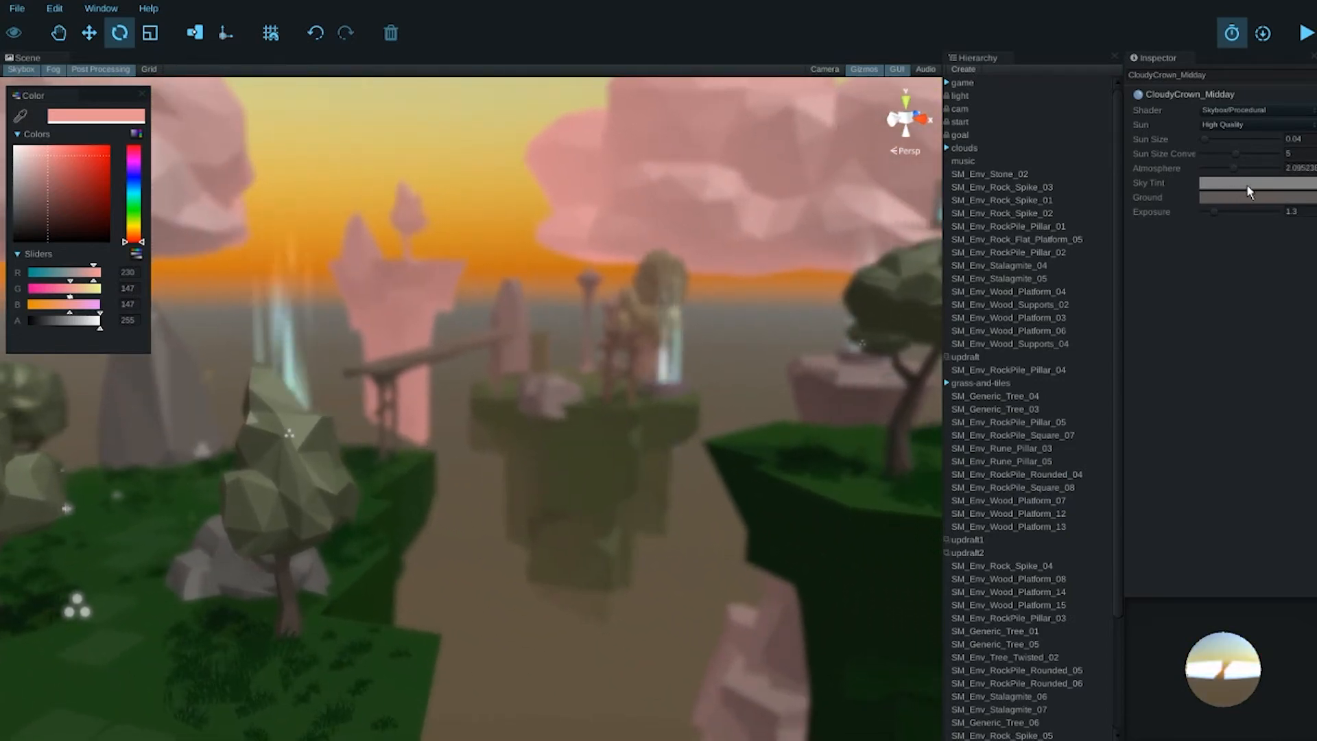
Step: Set the procedural skybox's Sky Tint to bright green and its Ground color to dark orange, and close the color picker
left_click(1248, 185)
left_click_drag(138, 221, 135, 211)
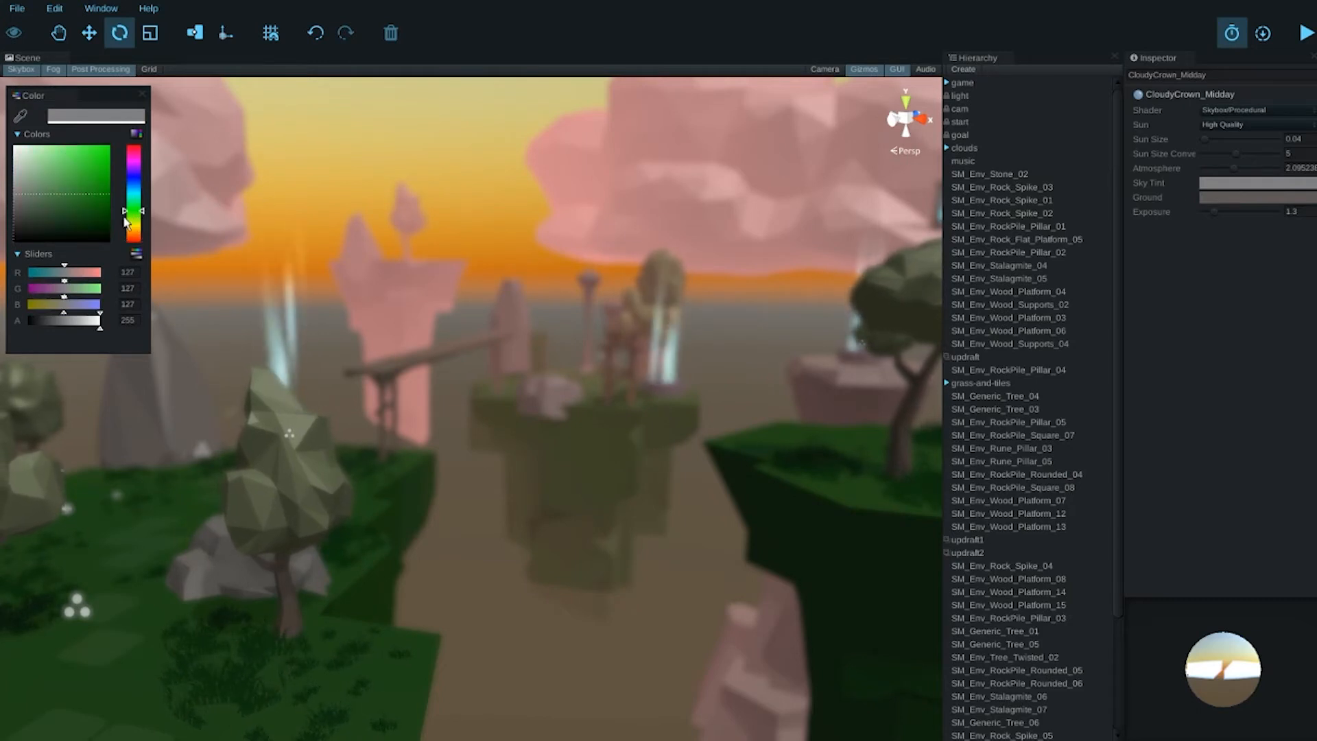
left_click(110, 171)
left_click_drag(126, 164, 164, 80)
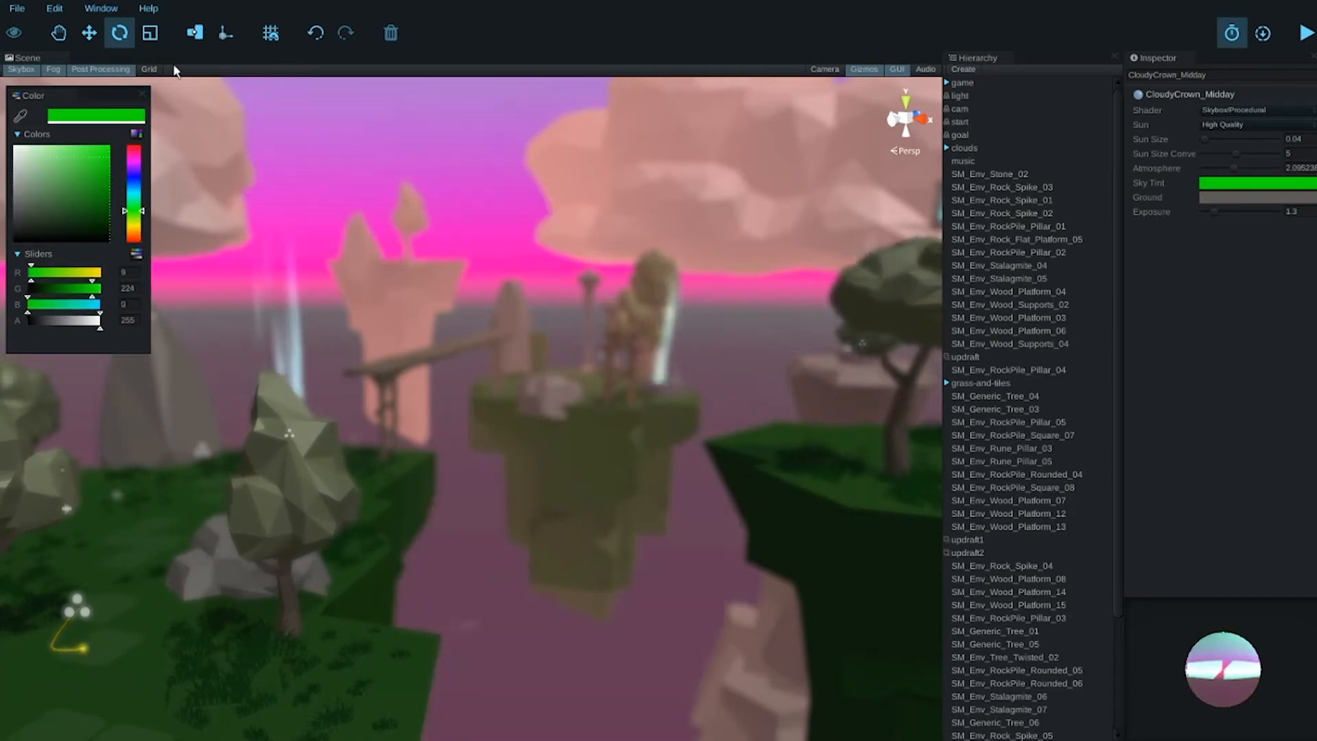
right_click_drag(441, 414, 468, 430)
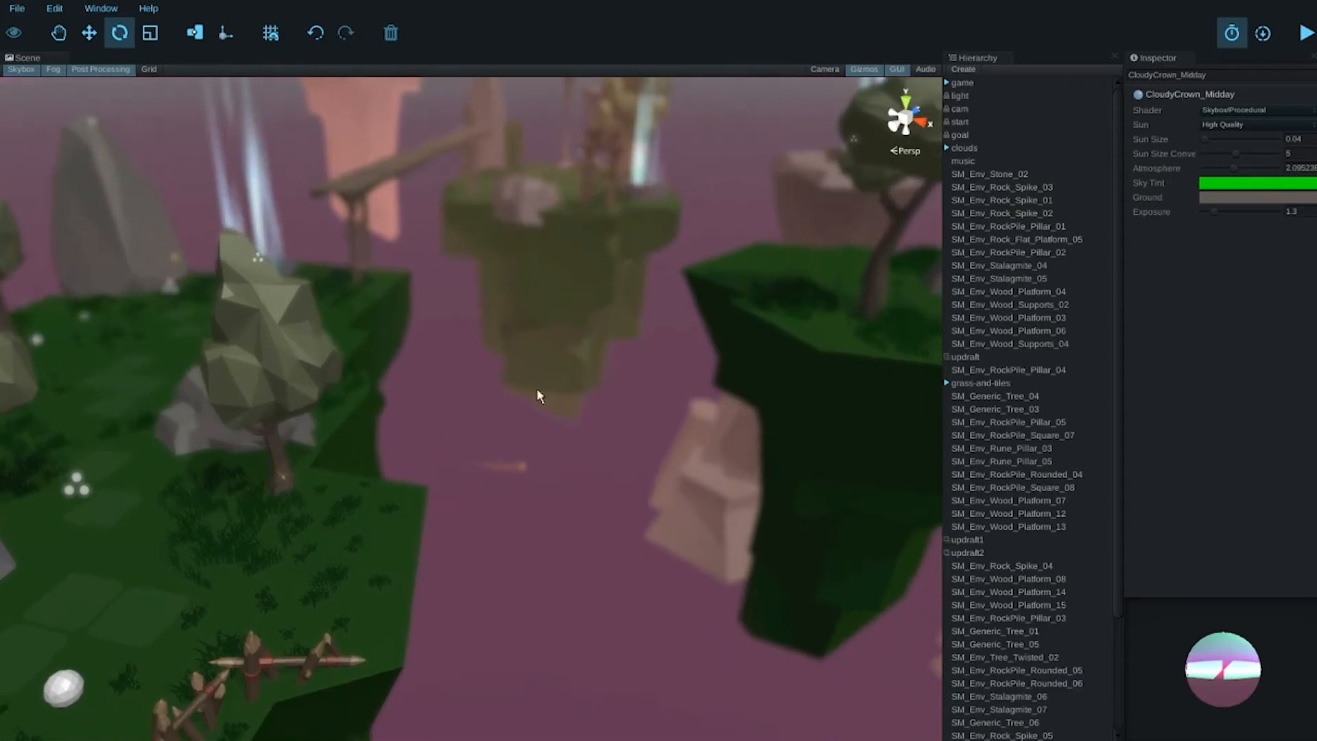
left_click_drag(33, 188, 110, 192)
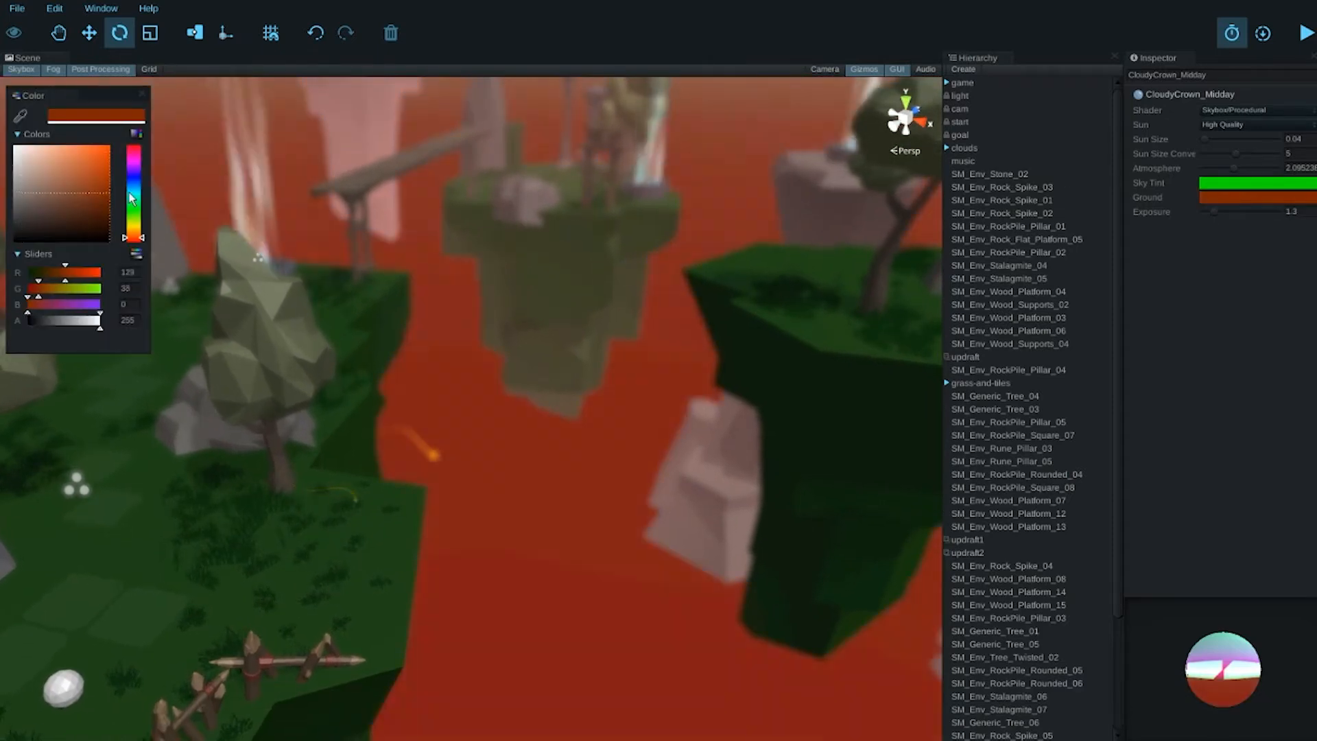
left_click(142, 94)
Step: Set the procedural skybox's Exposure to about 1.68 and view the sky around the islands
right_click_drag(661, 408, 659, 373)
left_click_drag(1227, 208, 1219, 212)
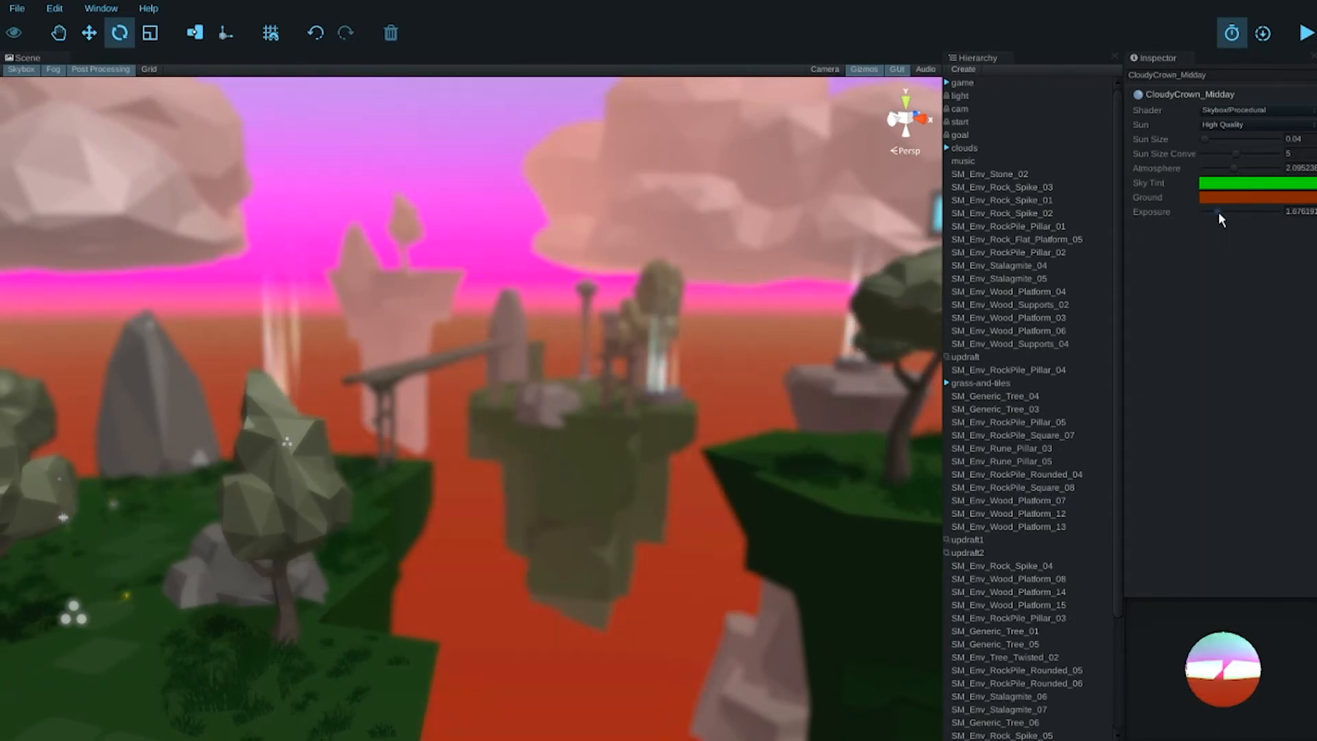
right_click_drag(631, 502, 611, 499)
middle_click_drag(655, 520, 610, 435)
right_click_drag(564, 489, 605, 420)
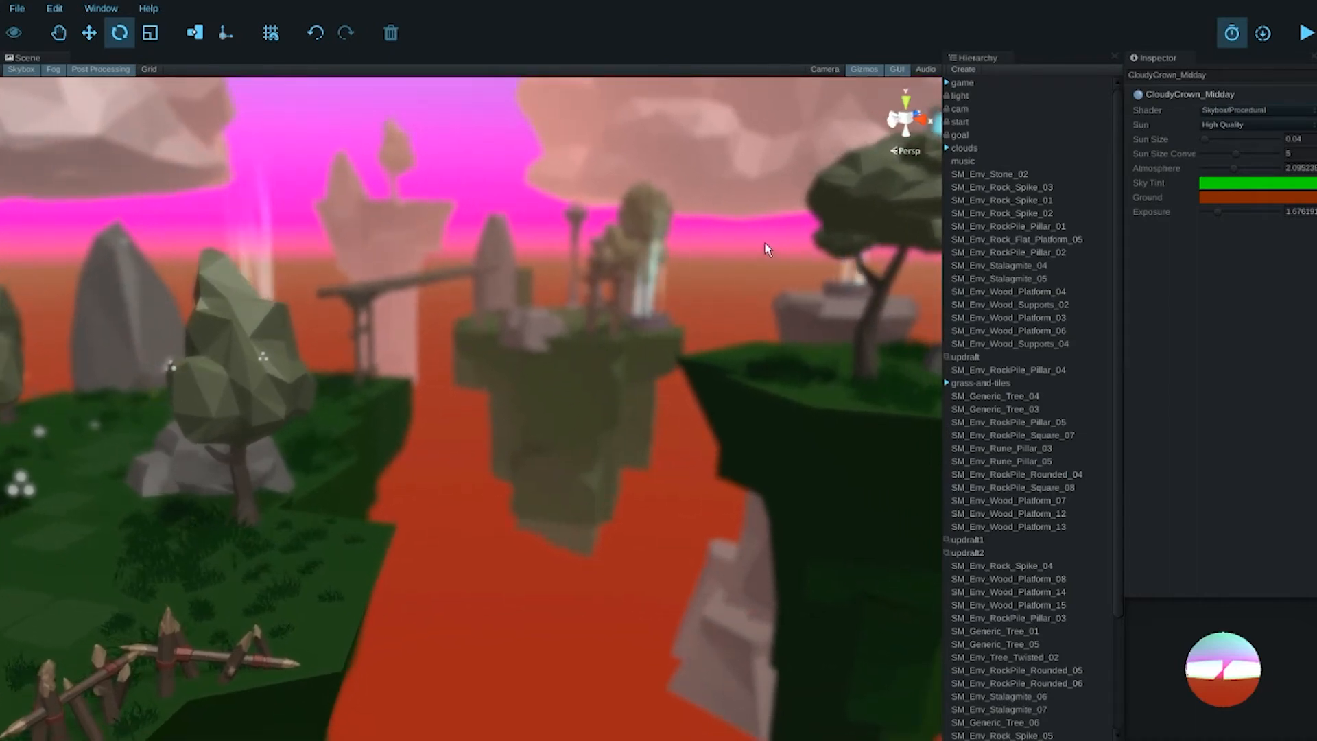
Step: Change the skybox material's shader to Skybox/6 Sided
left_click(1297, 112)
mouse_move(1231, 106)
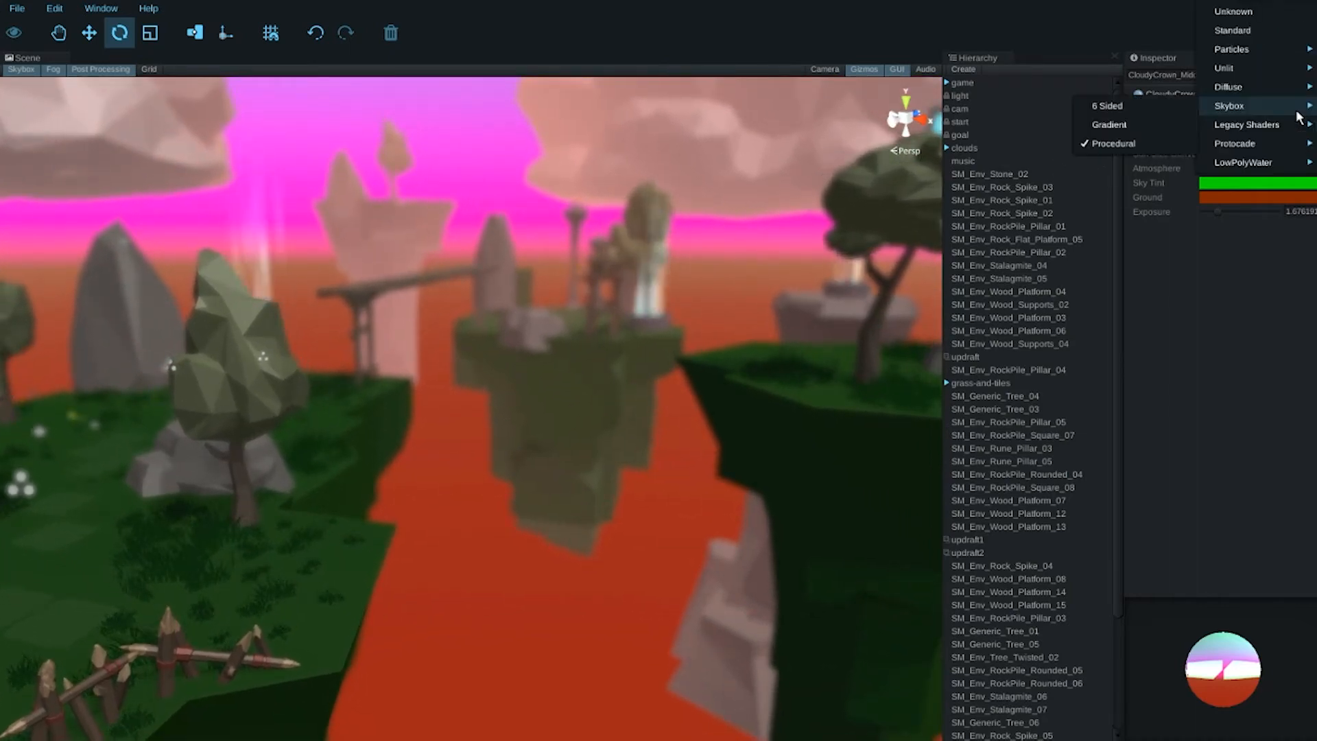
left_click(1142, 105)
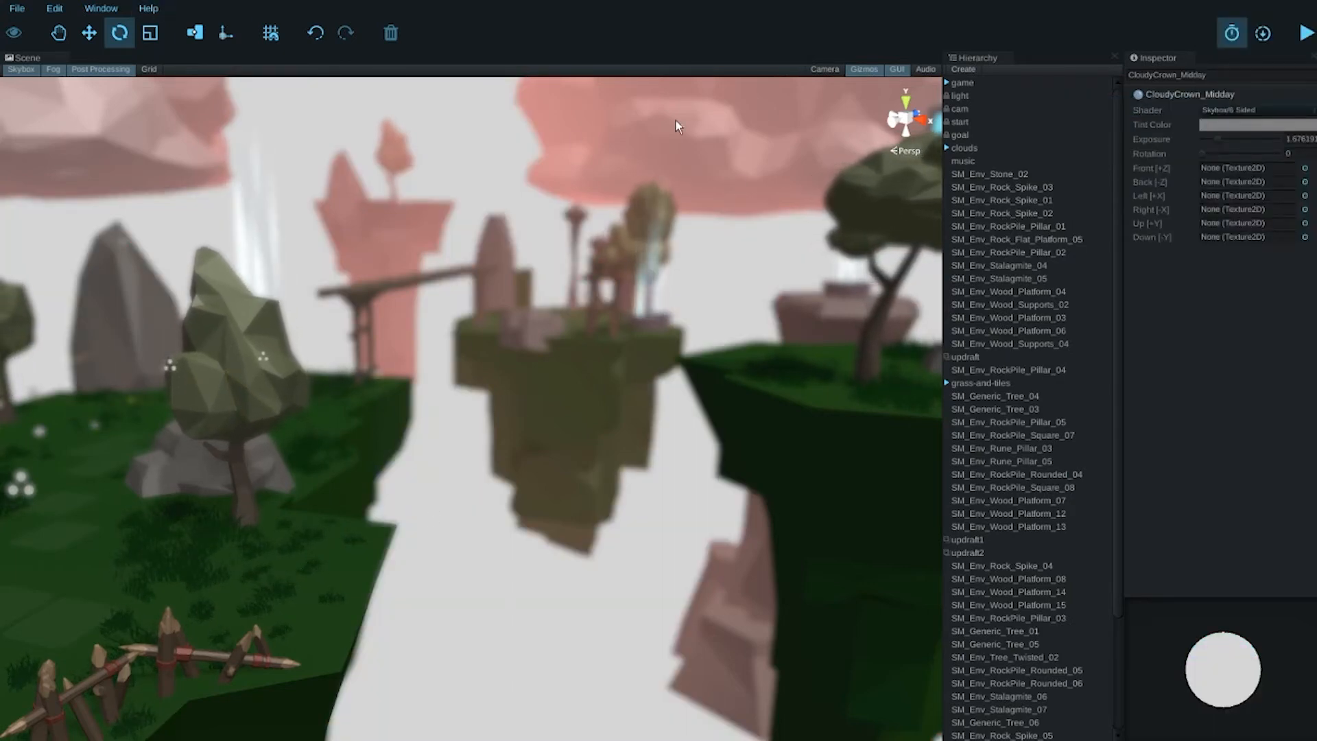
Step: Open the Import library and browse the skybox folder of the material assets
left_click(93, 9)
left_click(103, 24)
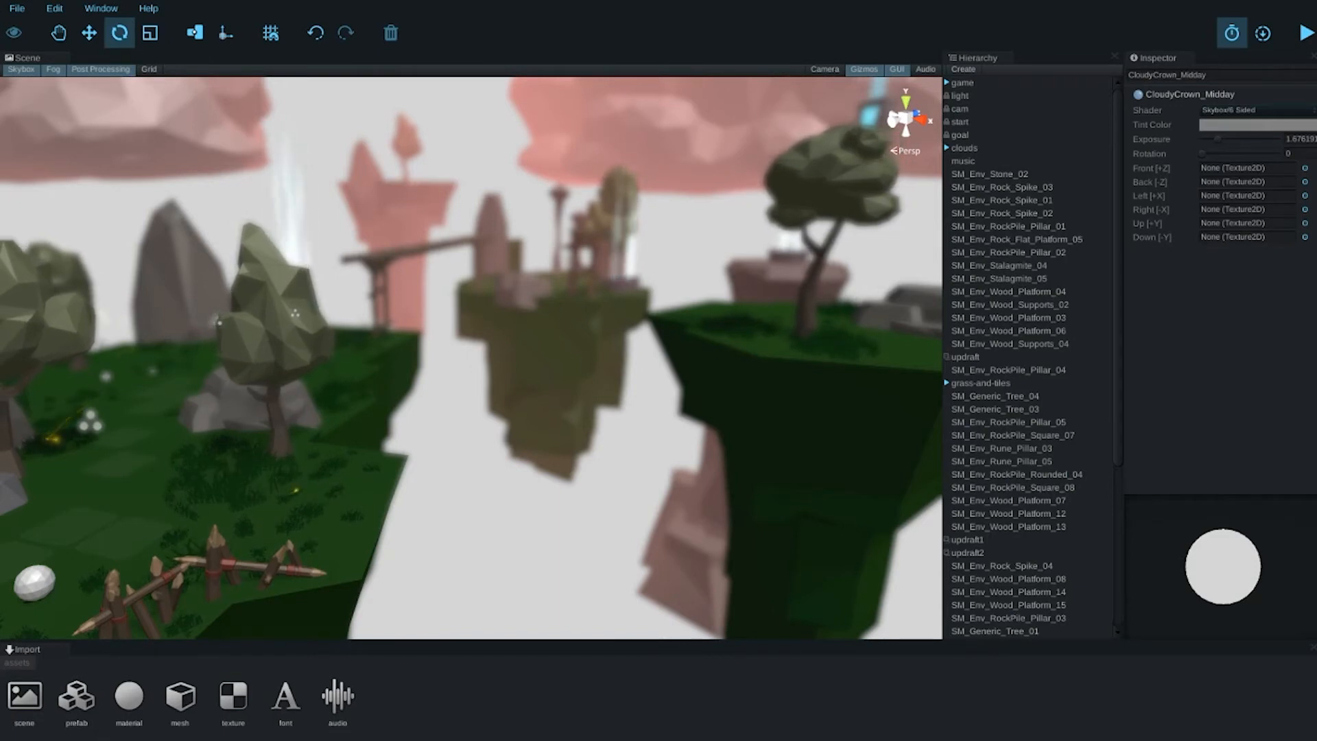
double_click(129, 699)
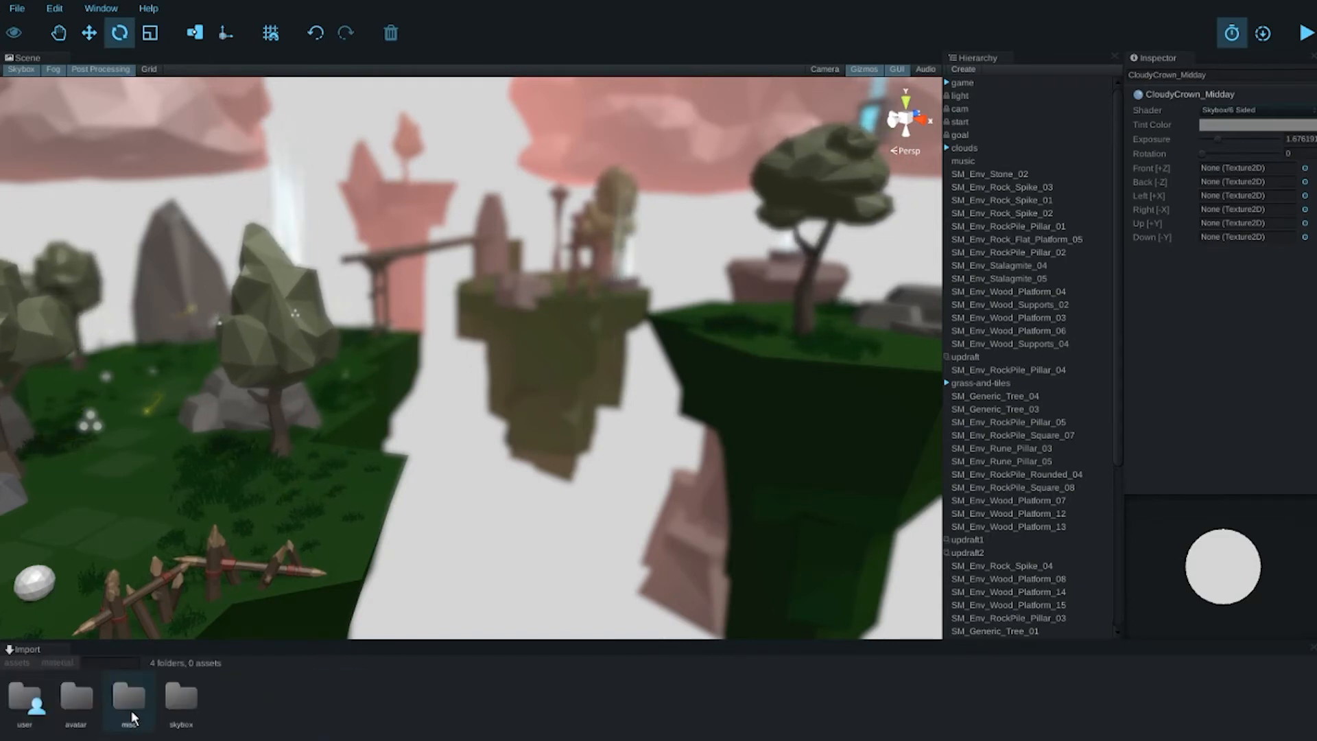
double_click(183, 703)
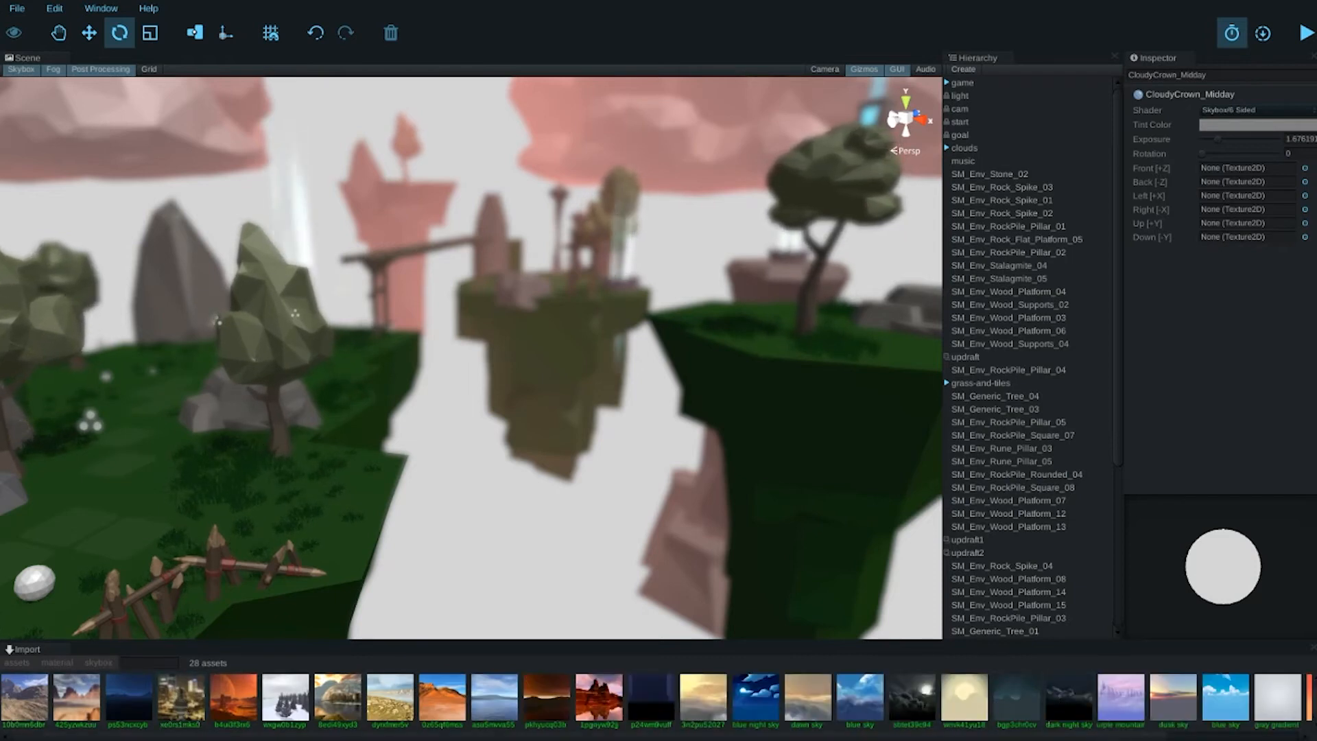
left_click_drag(1020, 738, 1221, 738)
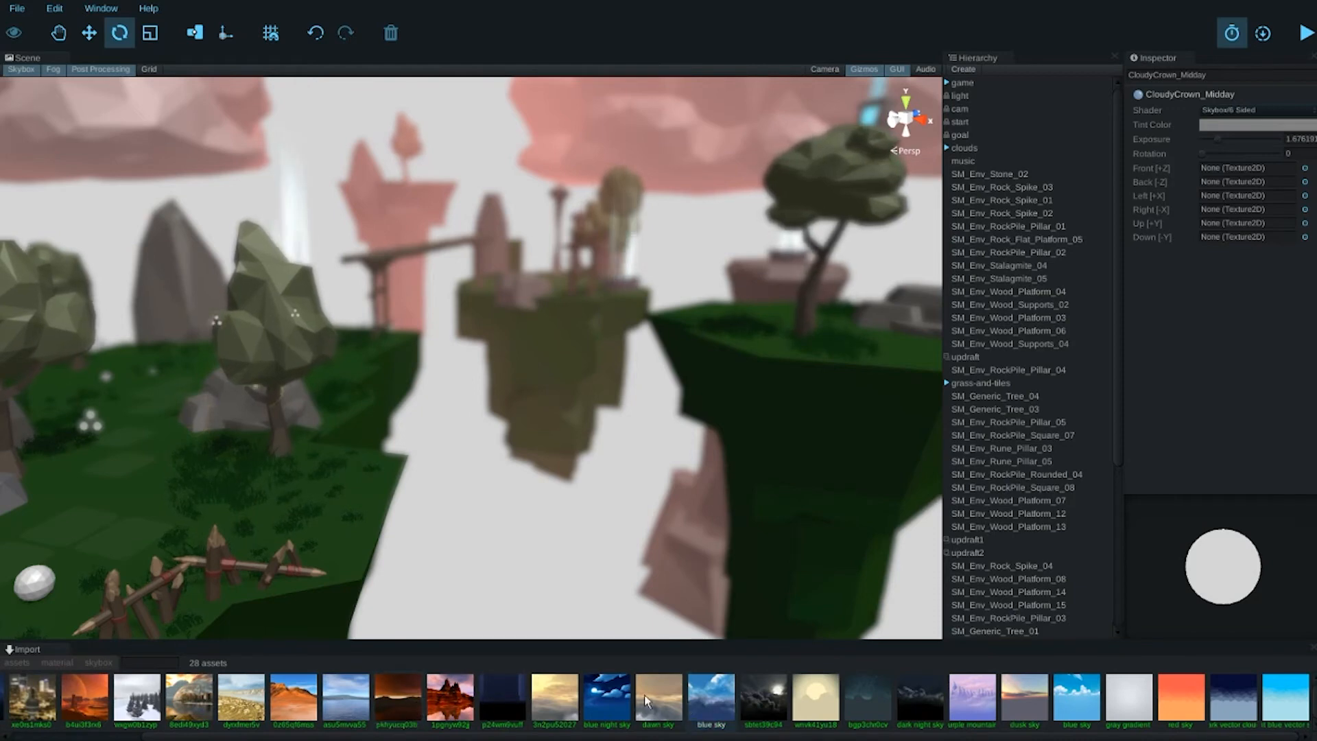
Step: Try the blue sky and dark vector skyboxes from the library in the scene, and apply the light blue vector one
right_click_drag(508, 460, 542, 444)
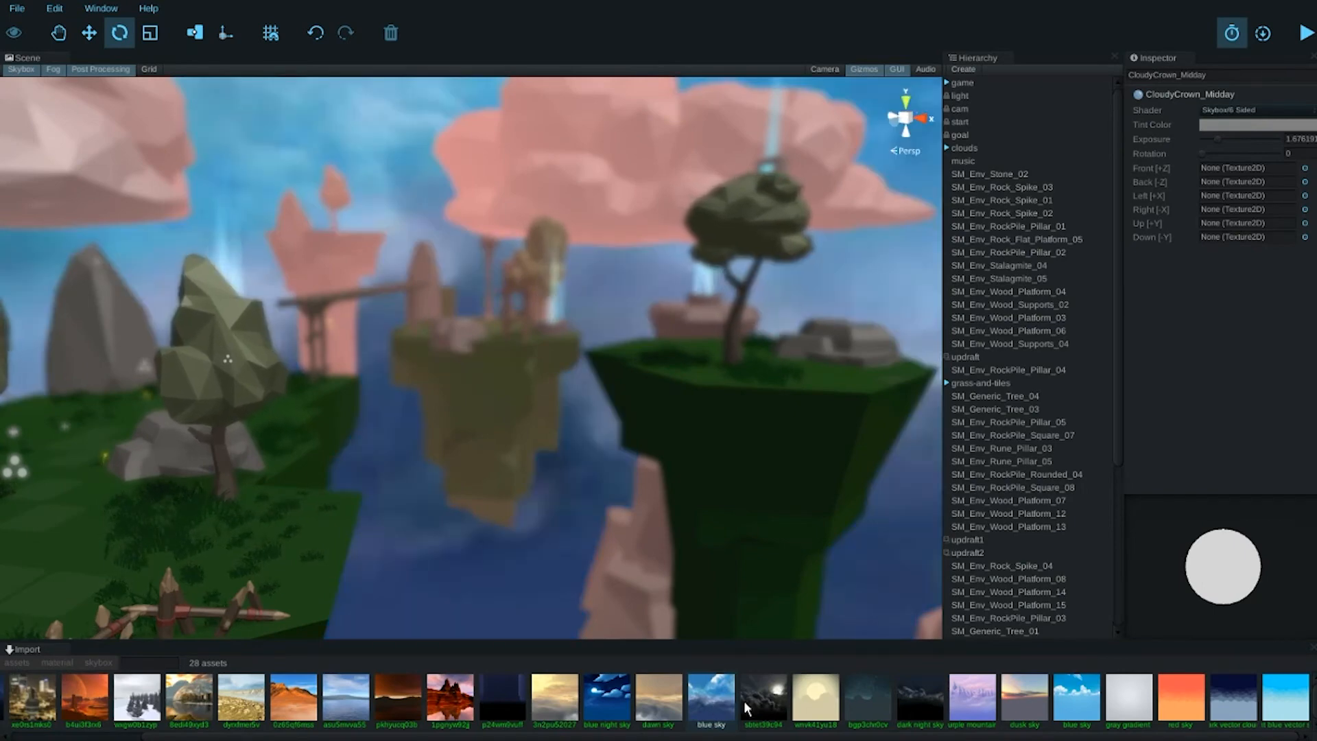
left_click(1080, 701)
right_click_drag(712, 507, 673, 505)
left_click(1235, 706)
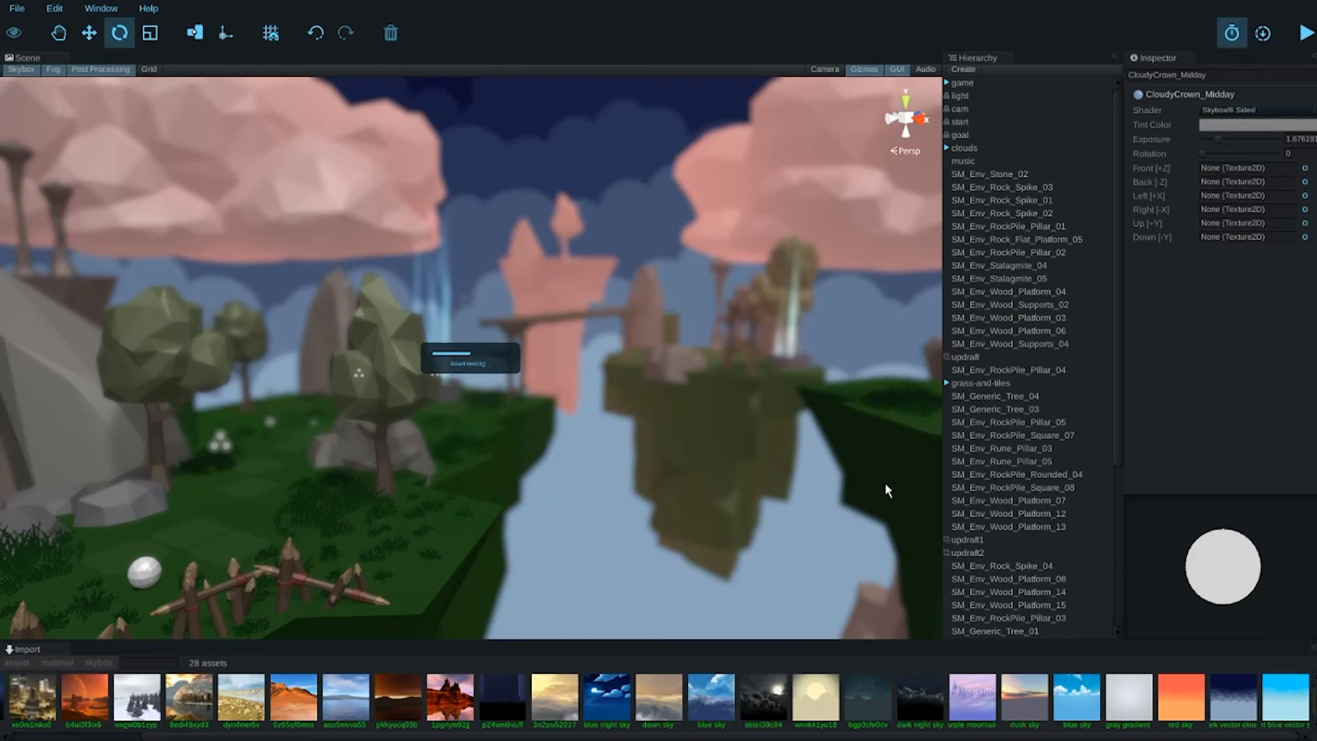
right_click_drag(743, 483, 621, 529)
Step: Match the fog color to the new sky by sampling its light blue (RGB 151, 217, 229), and view the island from around
left_click(101, 8)
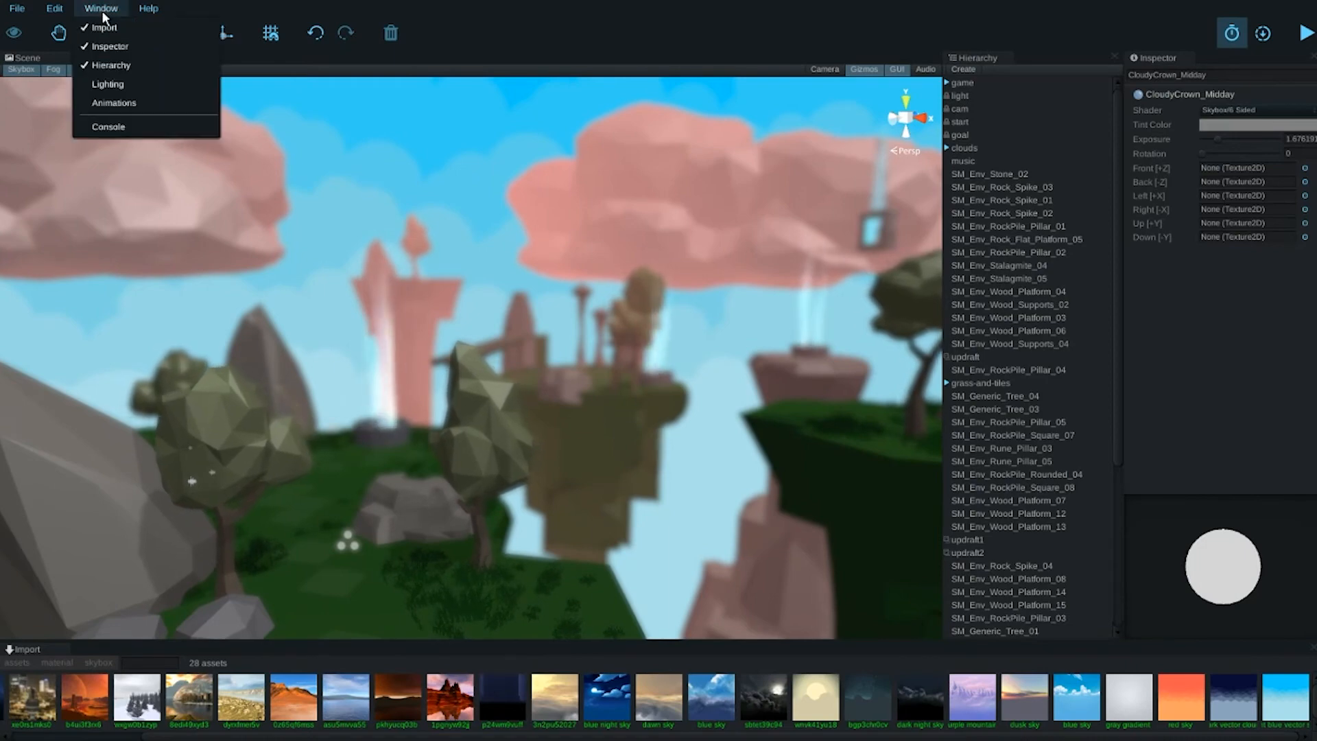
left_click(104, 83)
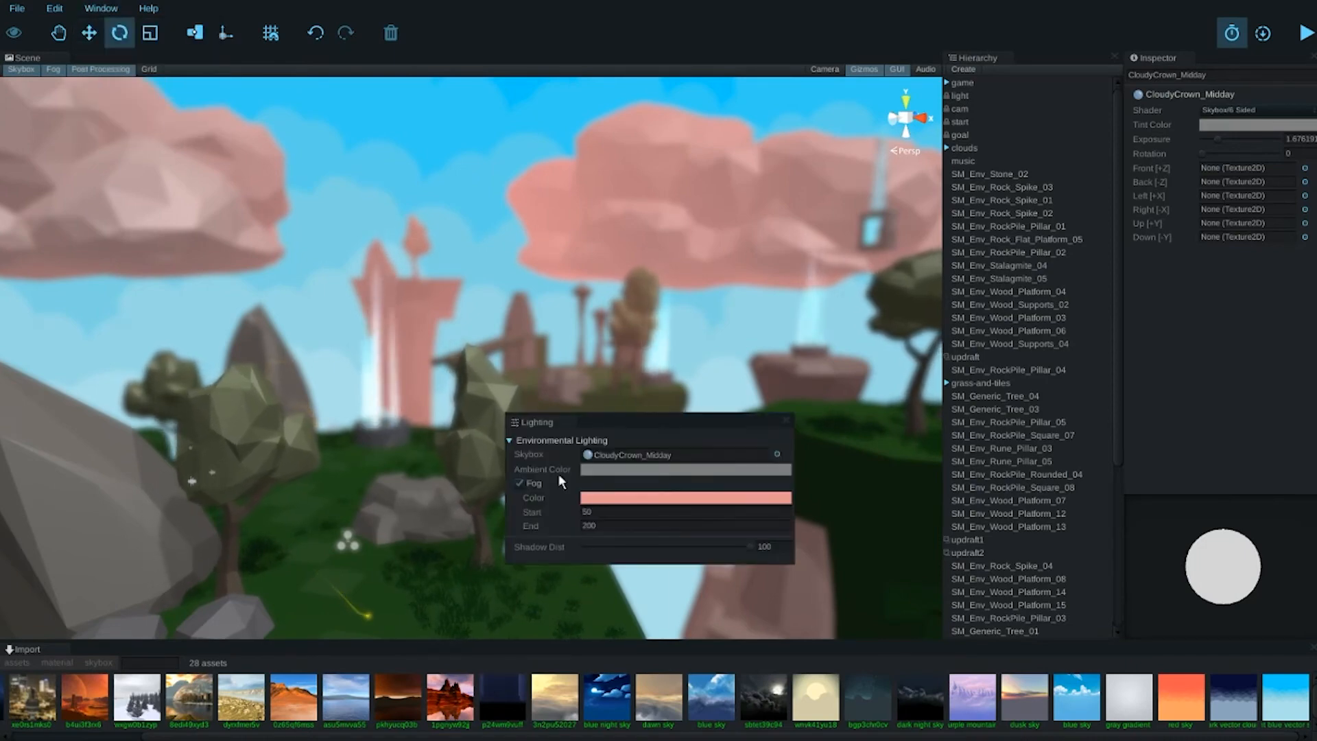
left_click(590, 498)
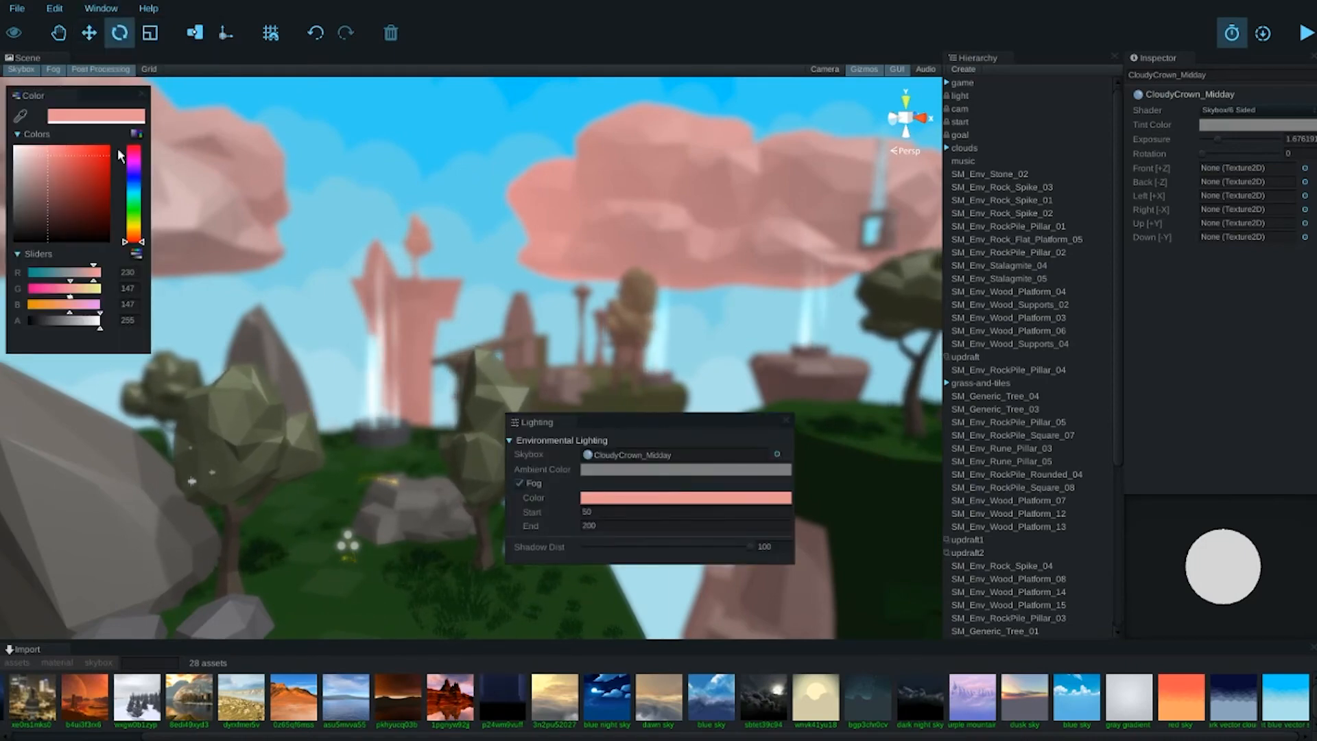
left_click(21, 117)
left_click(323, 285)
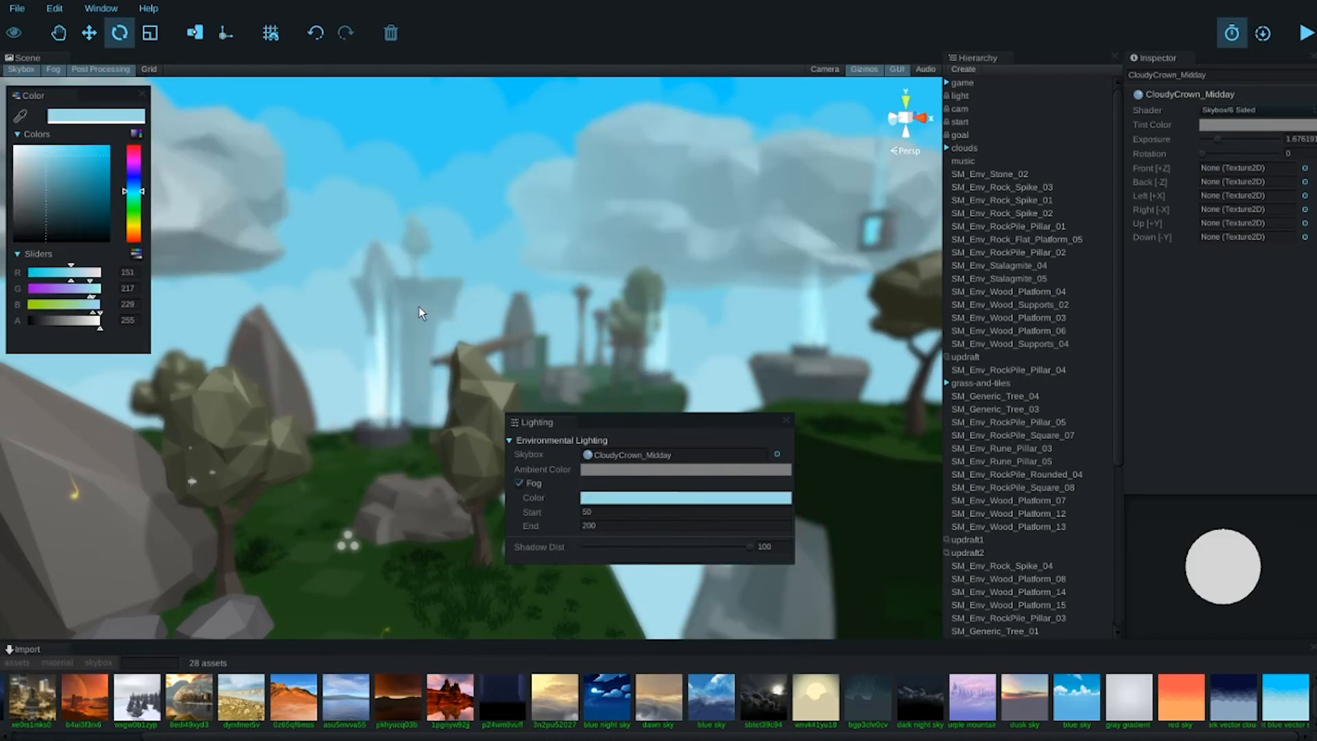
left_click(777, 421)
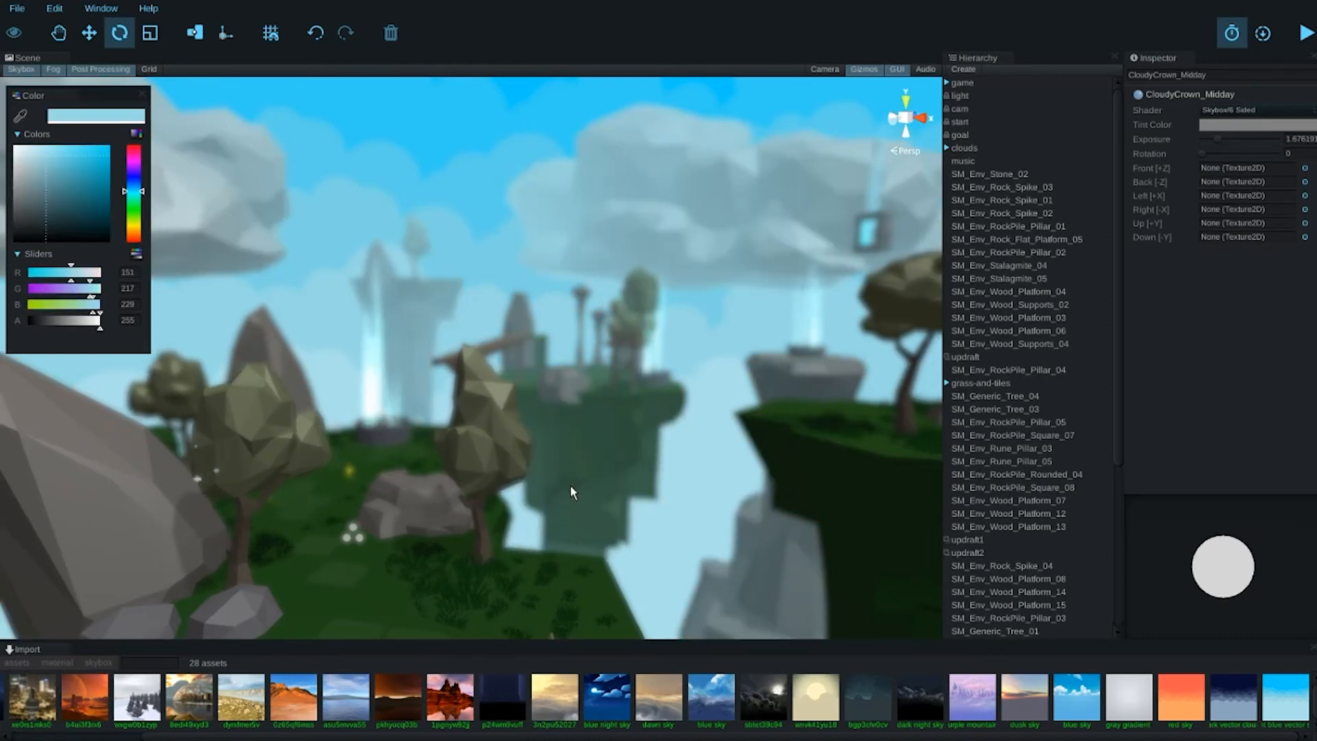
left_click_drag(571, 245, 482, 269, "alt")
middle_click_drag(542, 409, 454, 324)
left_click_drag(490, 389, 424, 356, "alt")
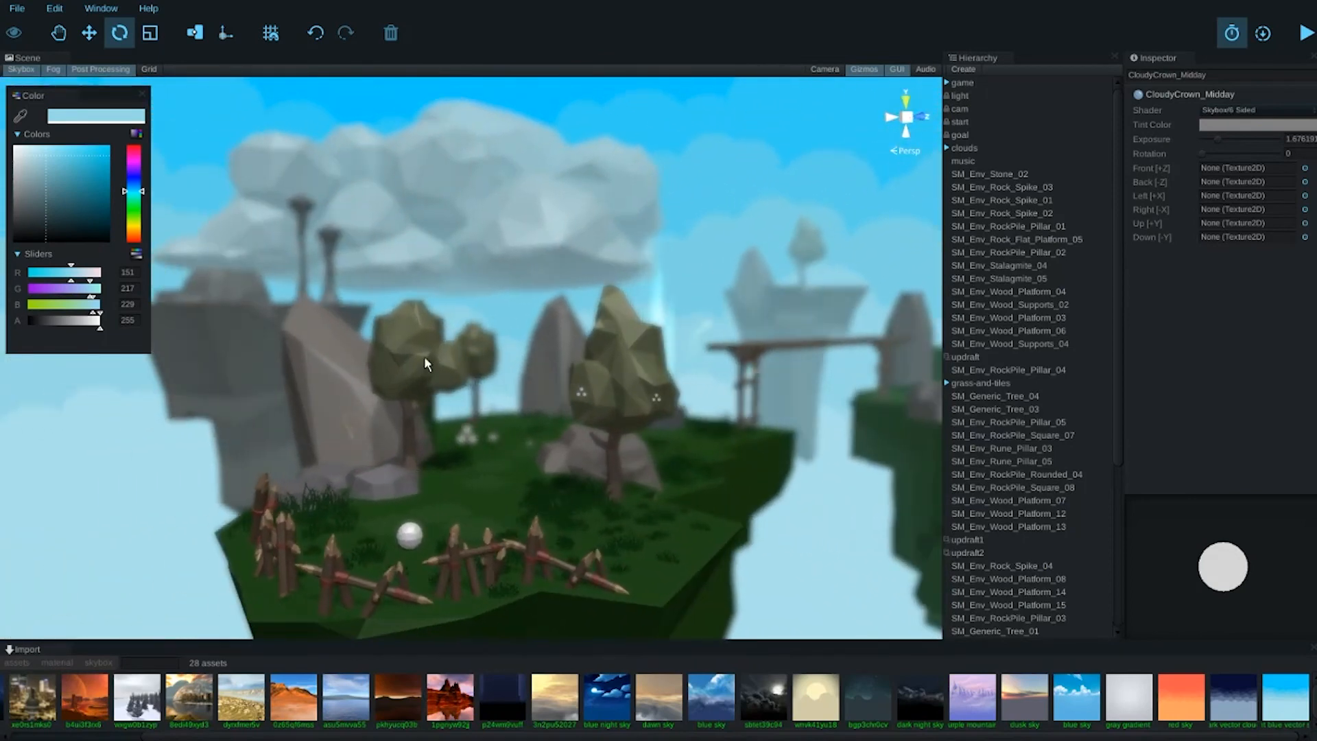
Step: Load the pink-sky version of the level and play-test it, rolling and jumping the ball across the grass into the updraft
left_click(20, 9)
left_click(31, 49)
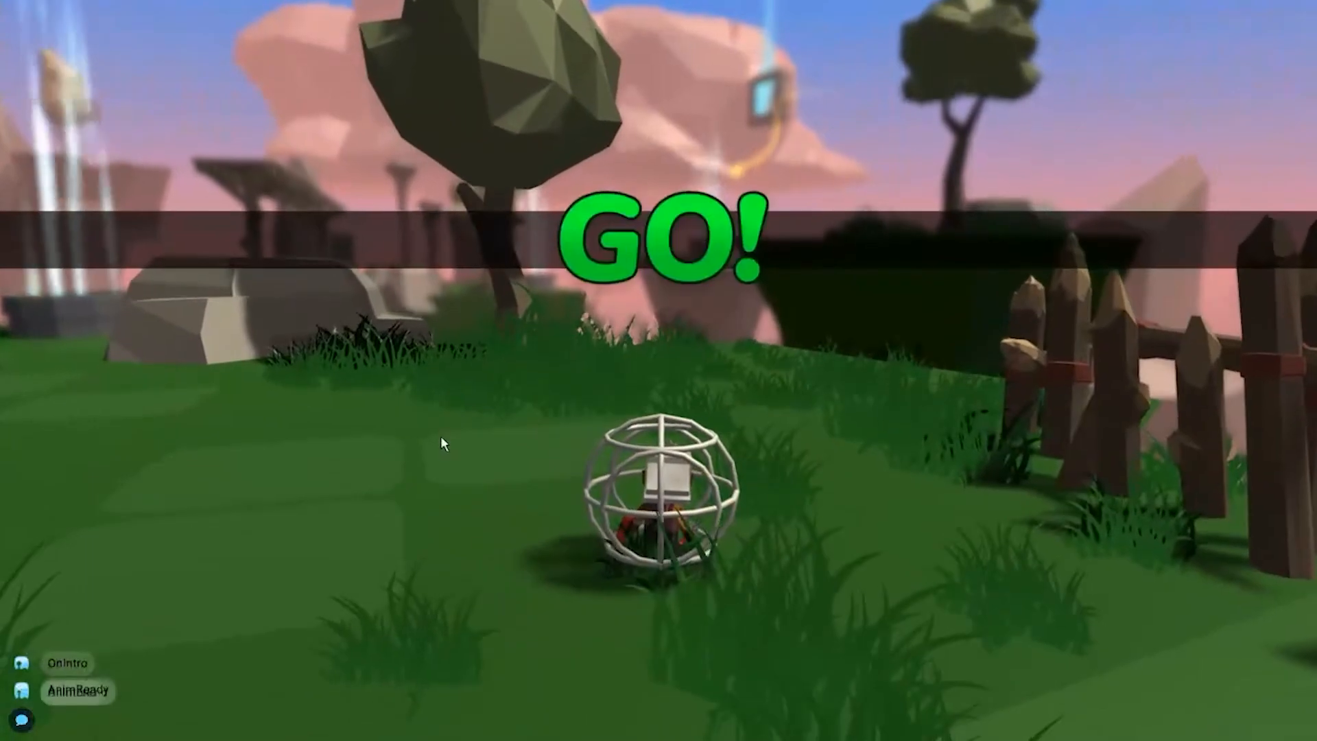
key("w")
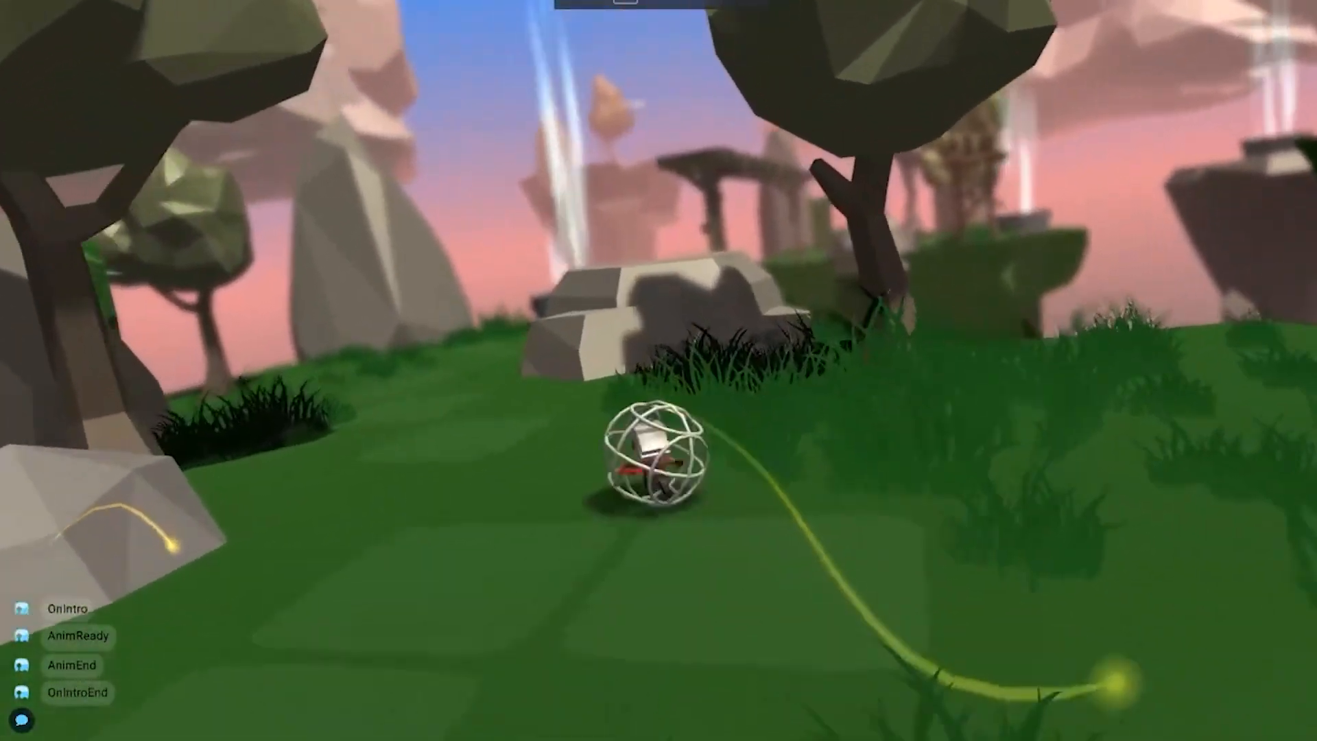
key("space")
key("w")
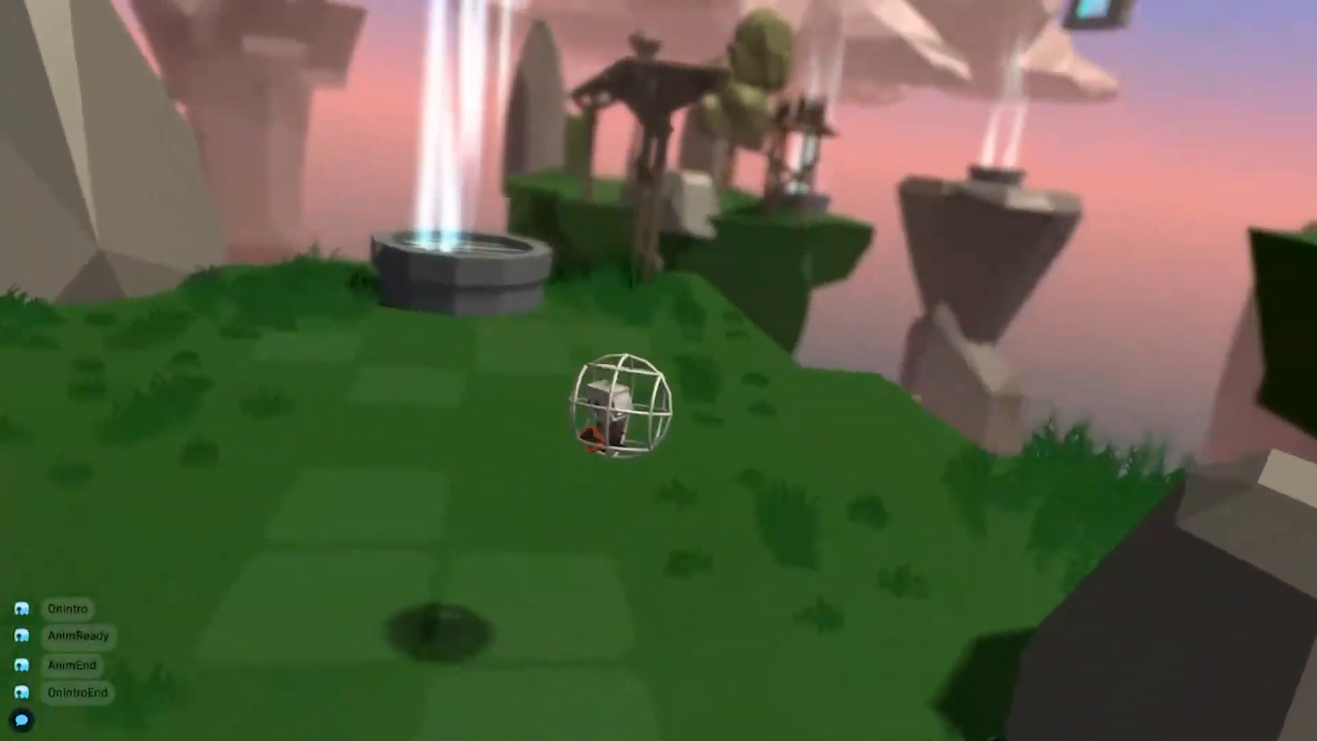
key("w")
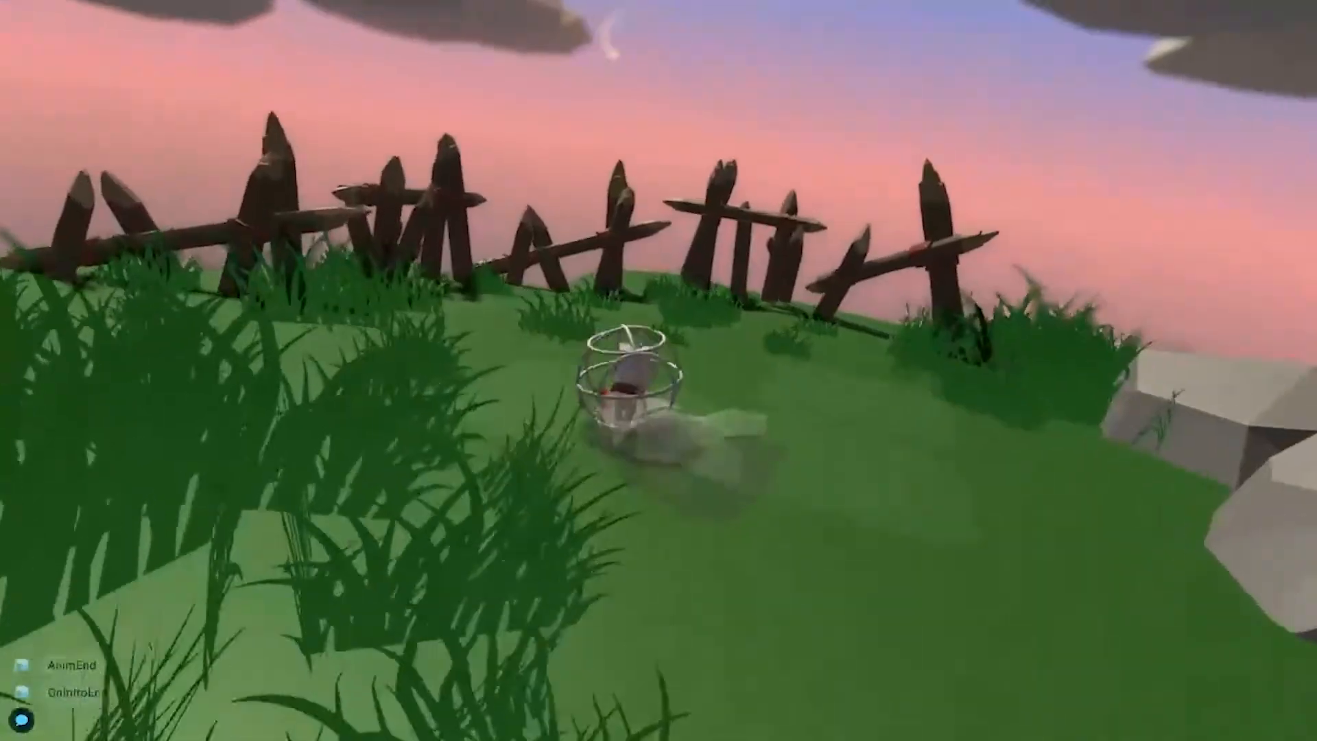
key("w")
key("w")
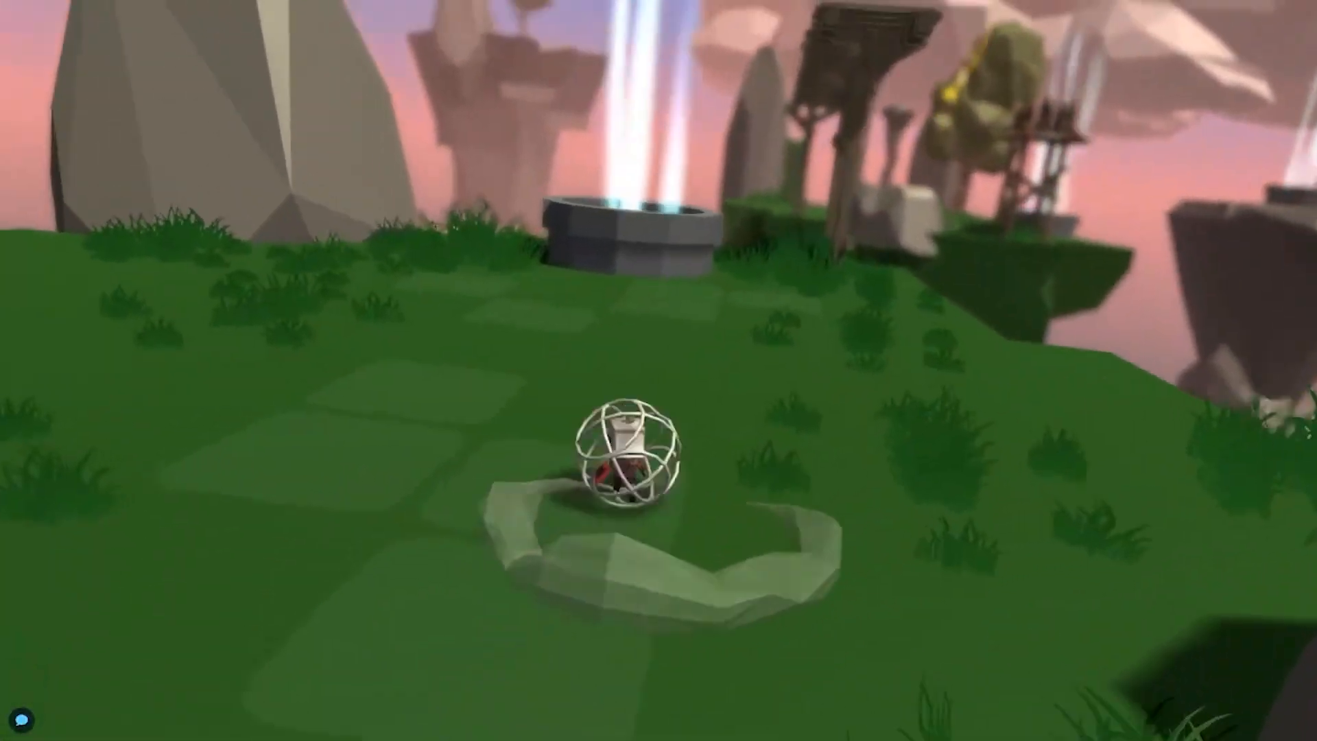
key("w")
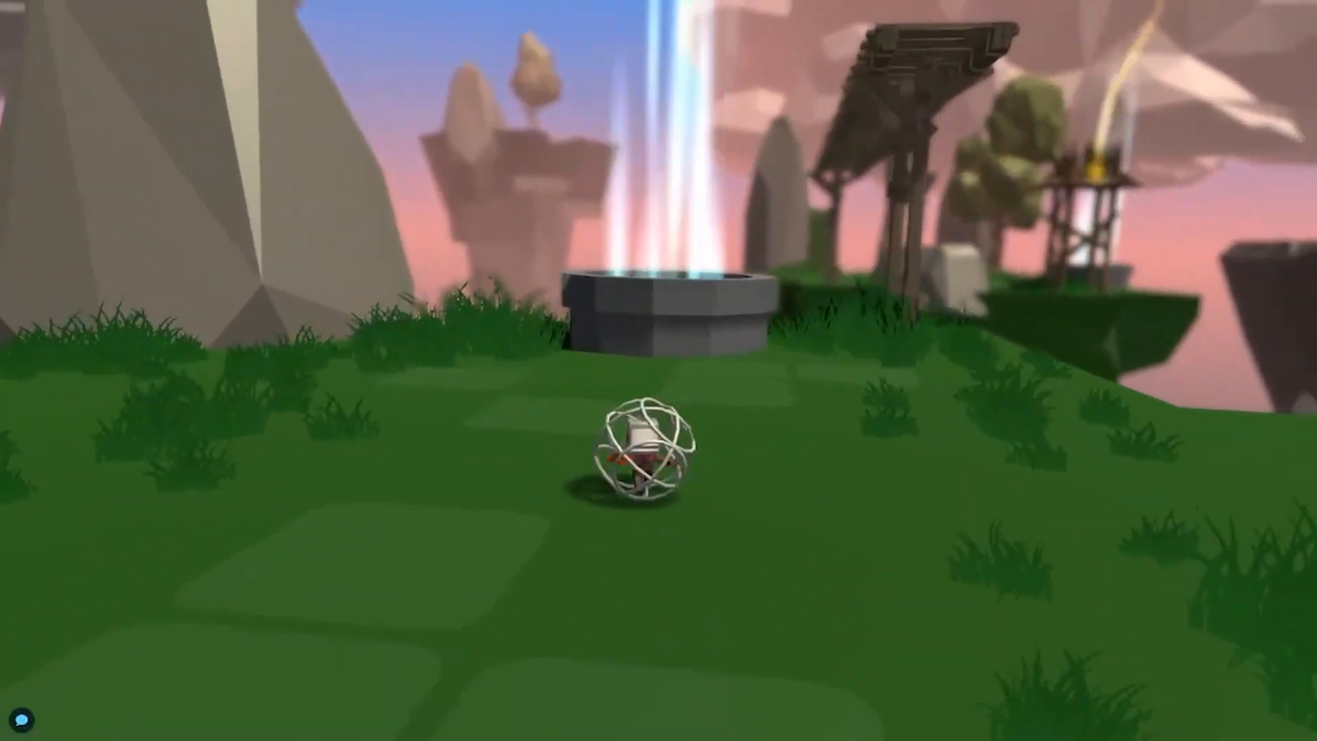
key("space")
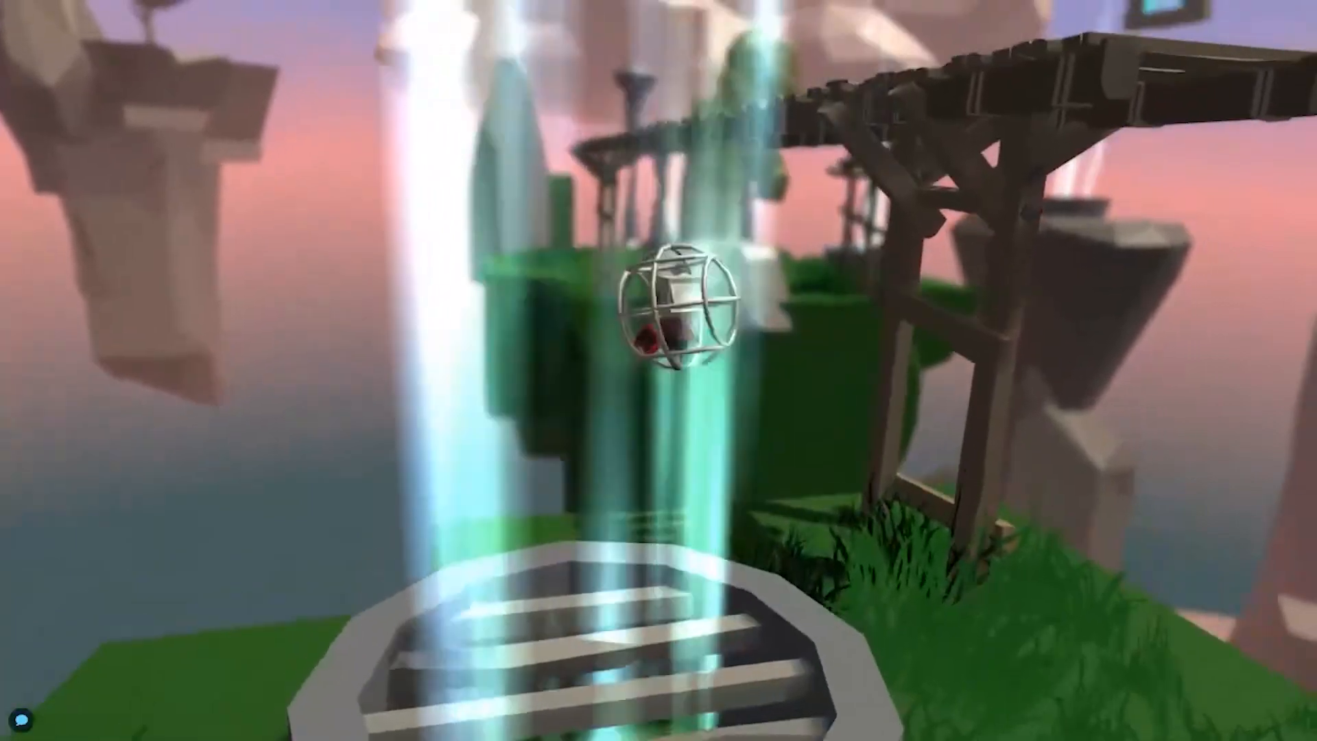